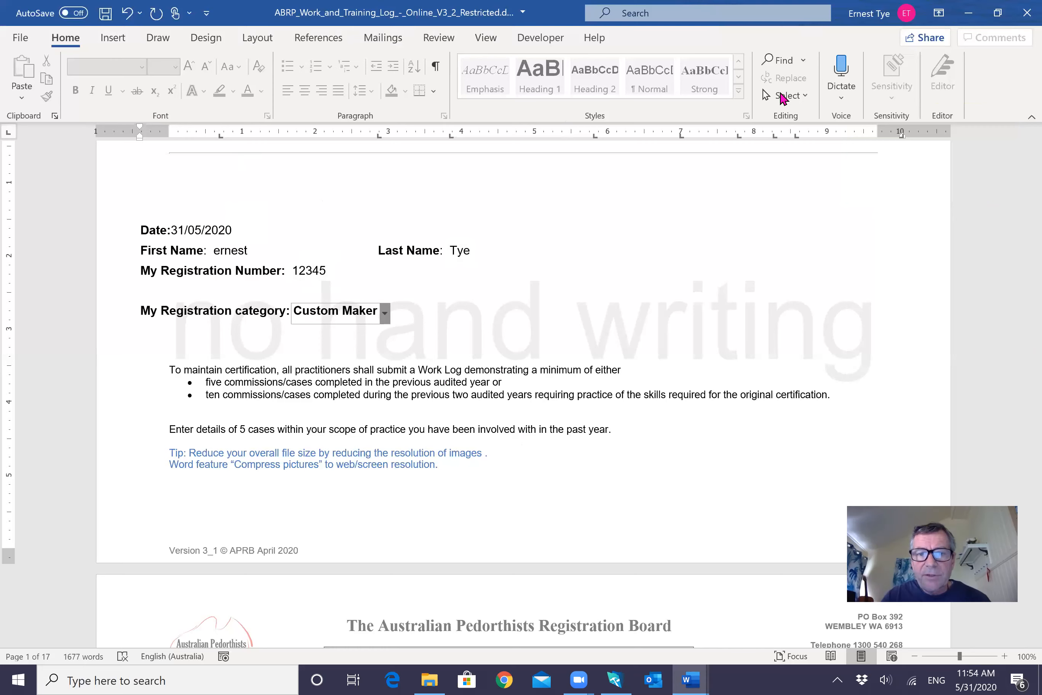
Step: Examine the formatting options available for case 1's first photo placeholder in the work log table
scroll(689, 435, "down", 8)
left_click(682, 421)
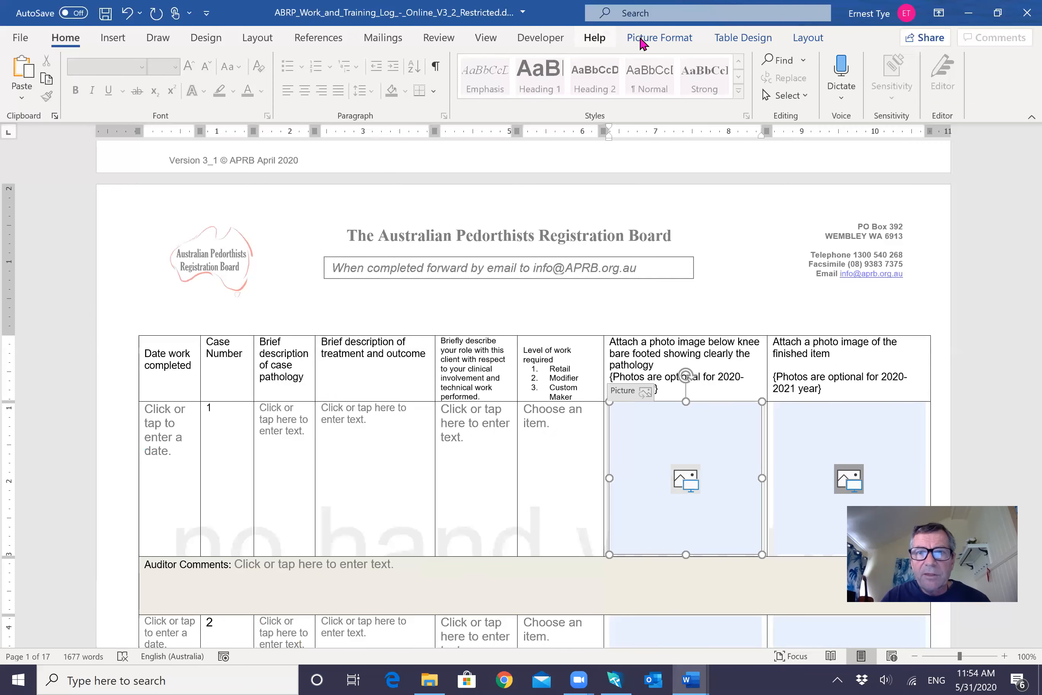
left_click(682, 42)
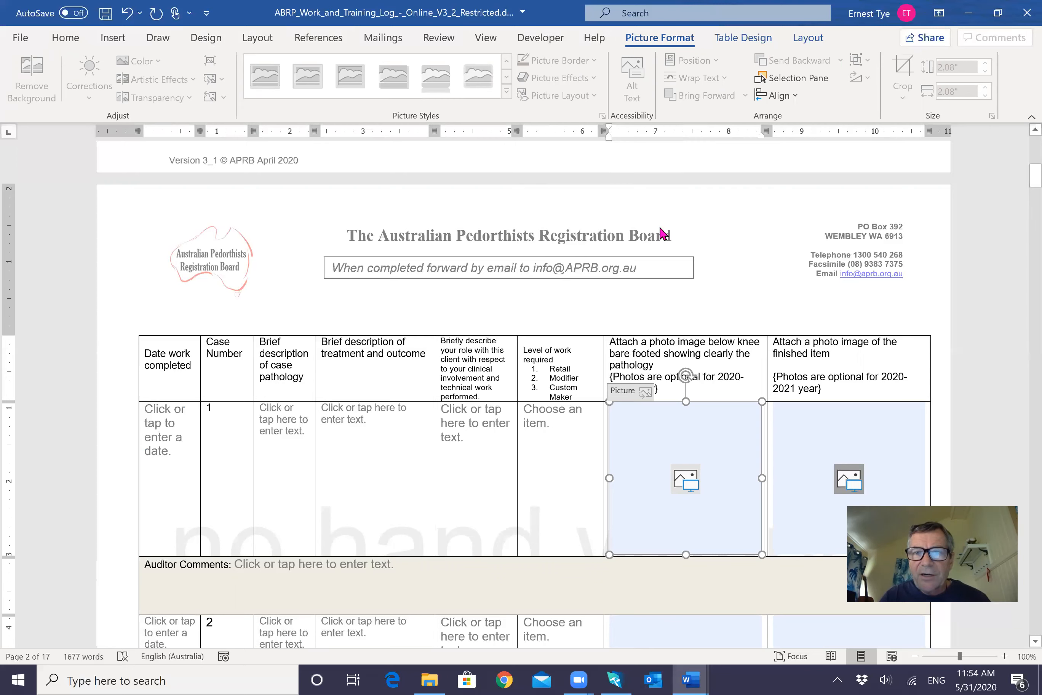
right_click(663, 457)
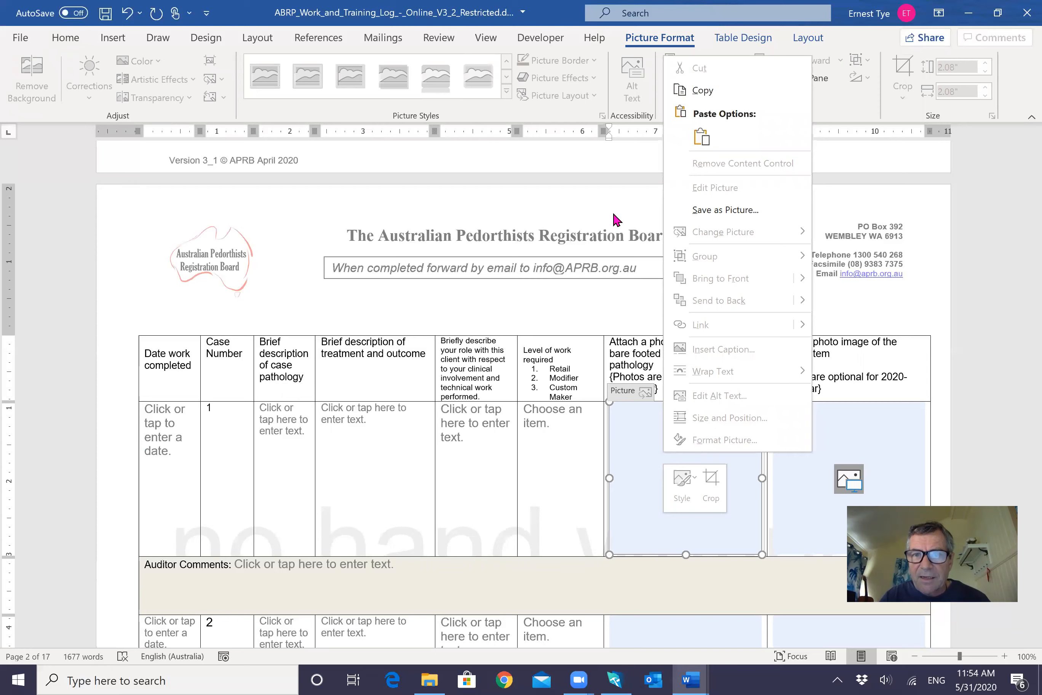
left_click(439, 206)
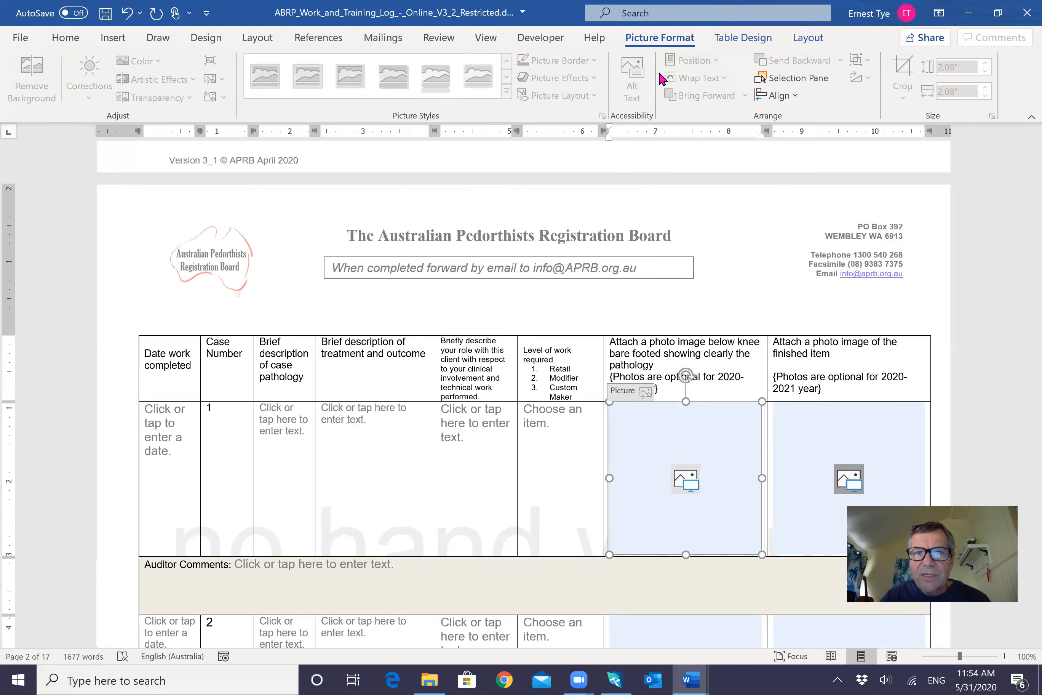
scroll(671, 106, "up", 2)
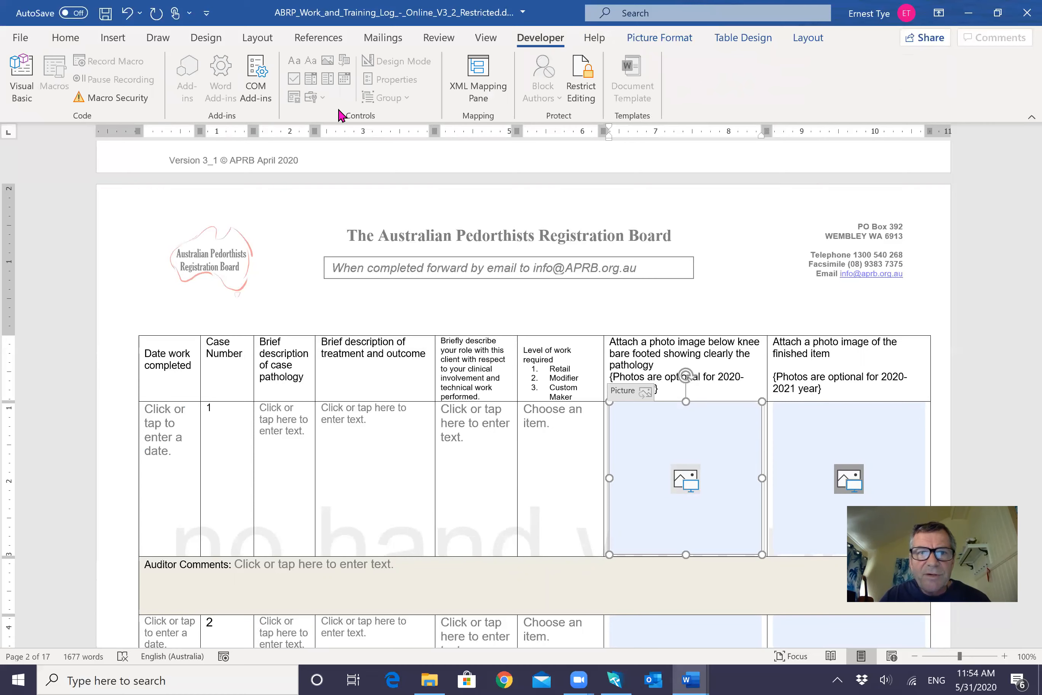
left_click(21, 40)
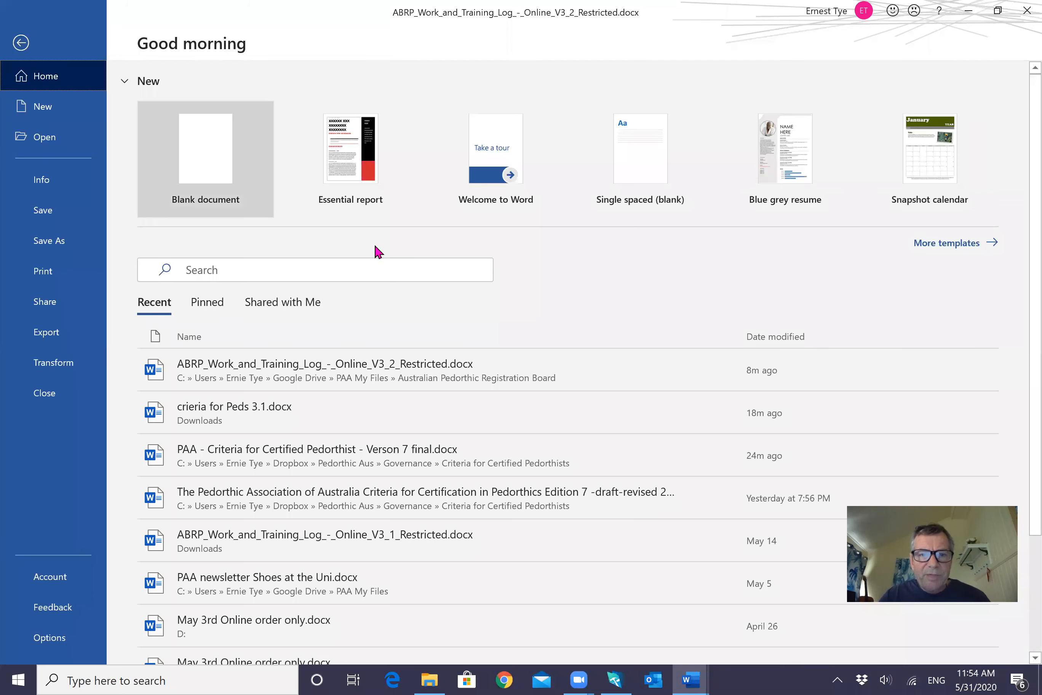
key("alt+Tab")
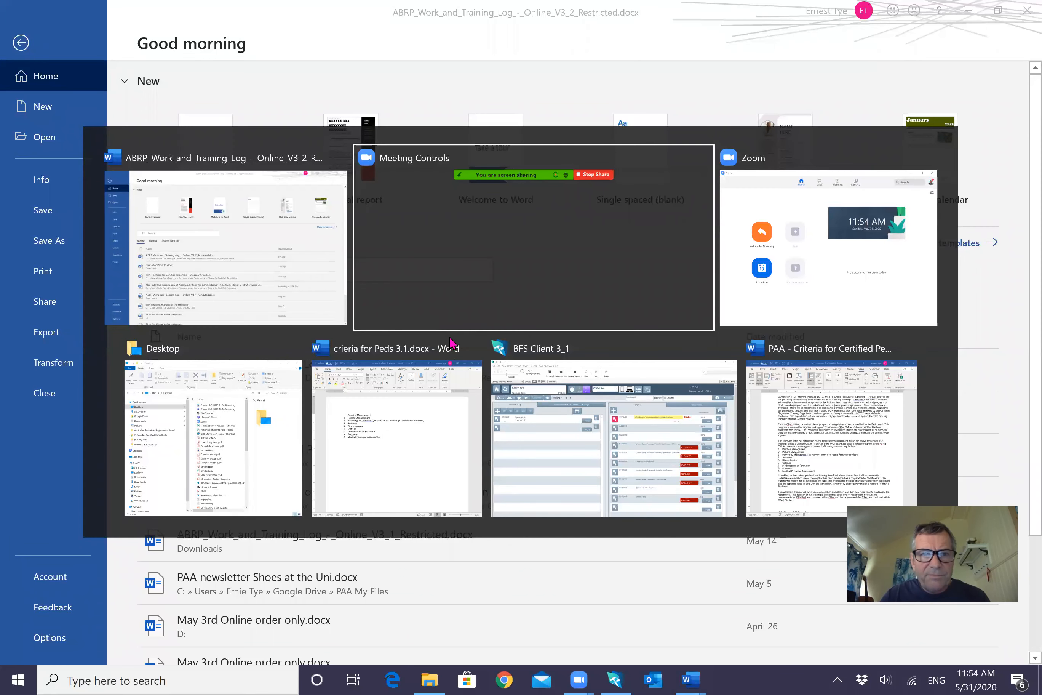
left_click(286, 258)
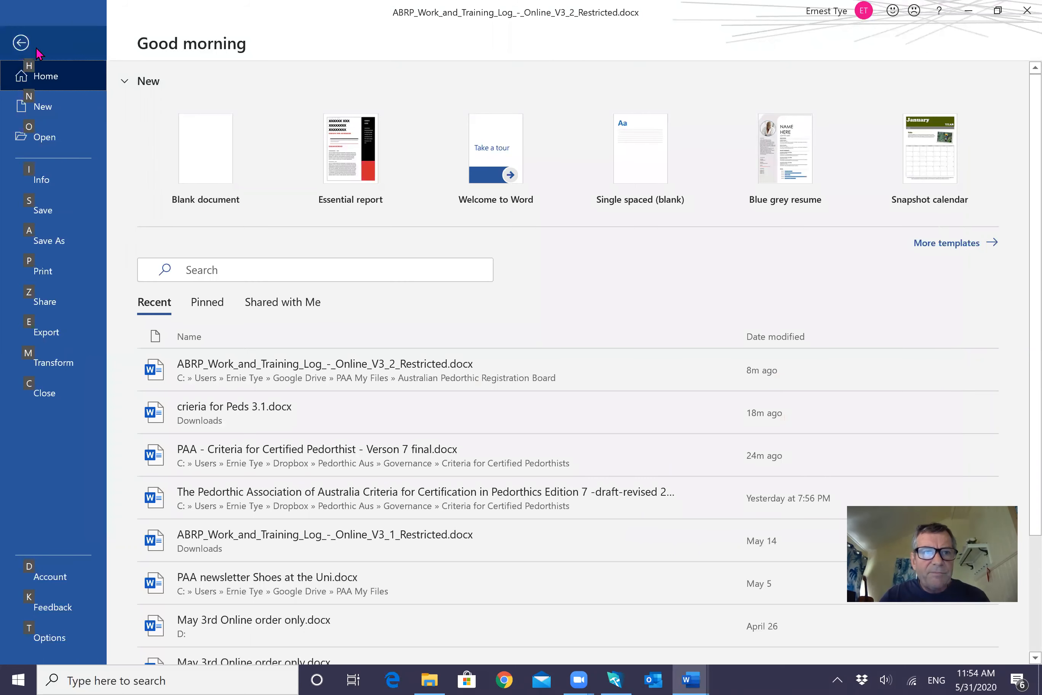
left_click(24, 43)
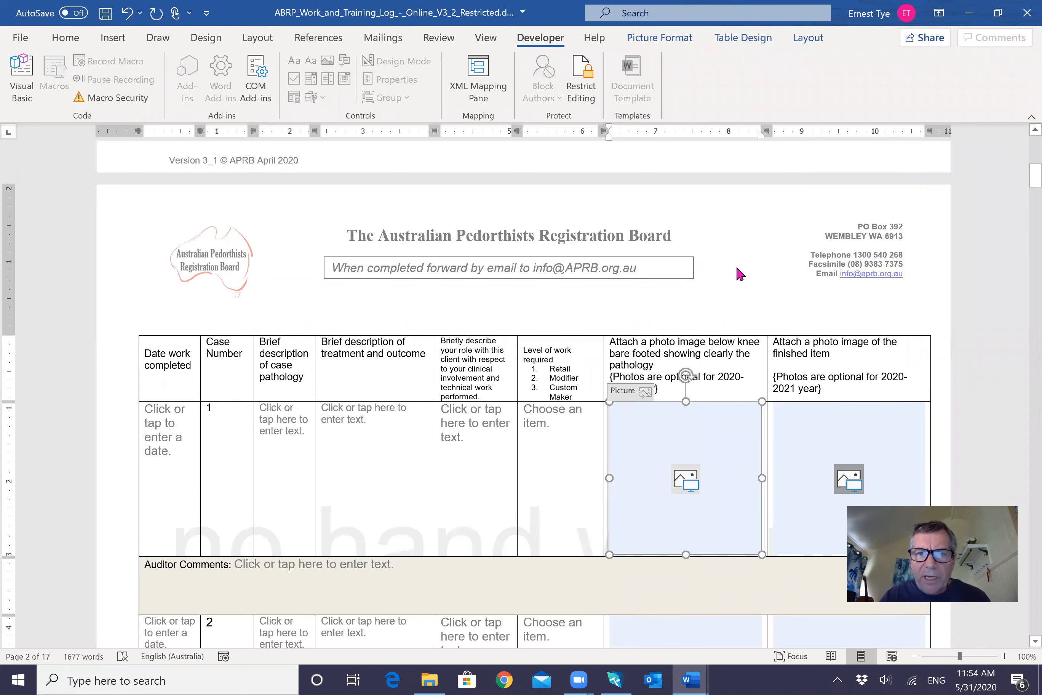
Step: Review the work log's case tables and the first page's certification requirements for the number of cases
scroll(740, 274, "up", 8)
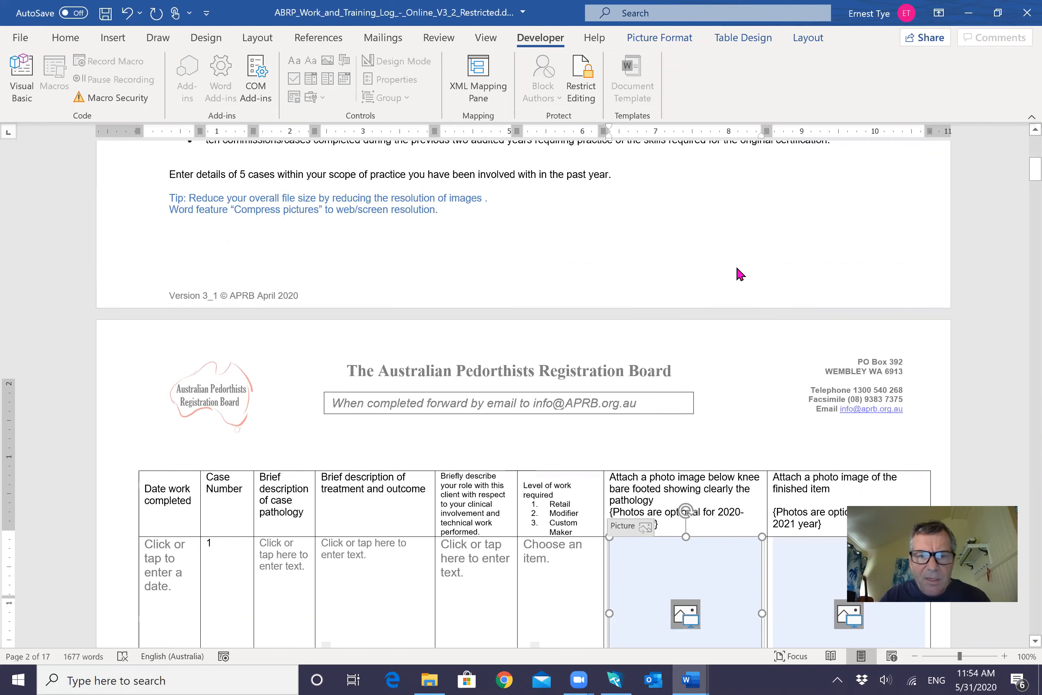
scroll(740, 274, "down", 3)
scroll(740, 274, "up", 7)
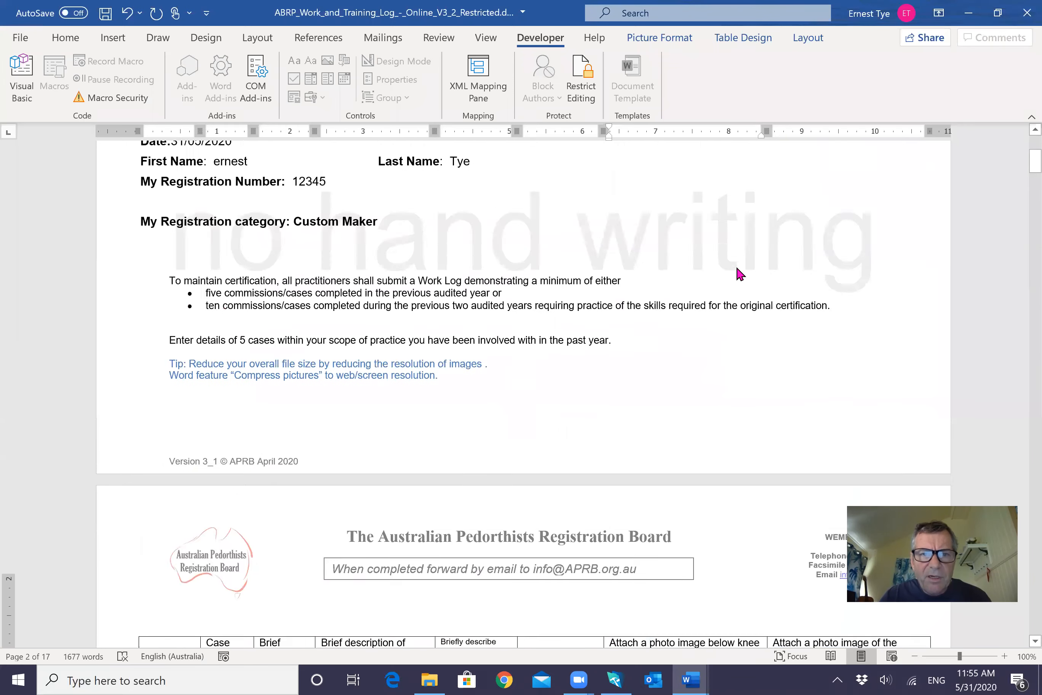
scroll(740, 274, "down", 4)
scroll(740, 274, "down", 10)
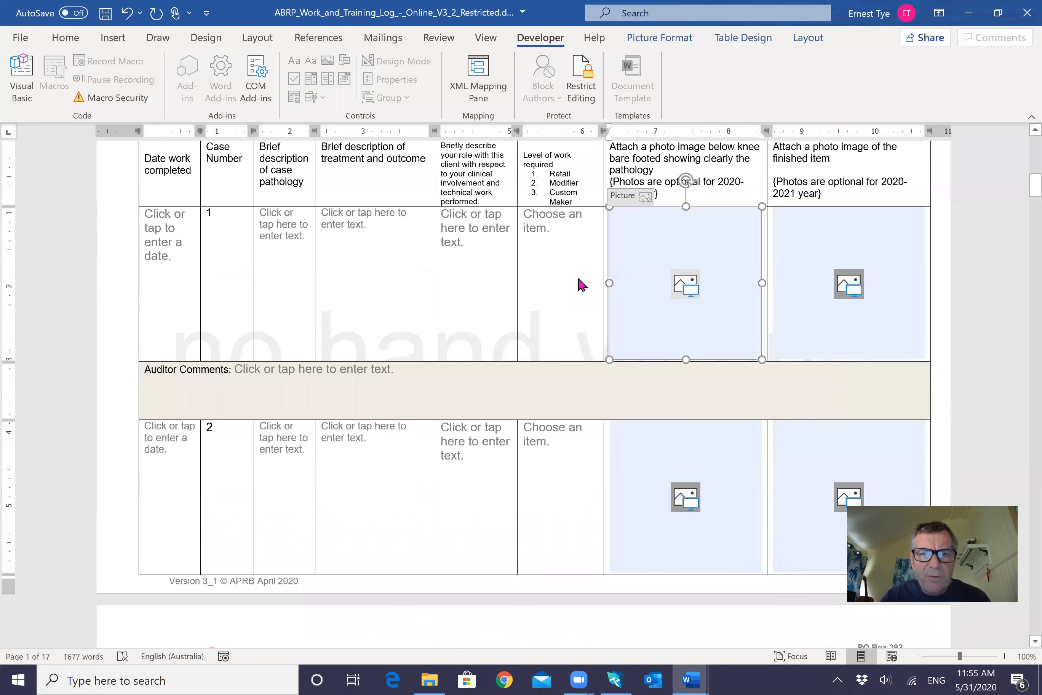
scroll(581, 285, "up", 3)
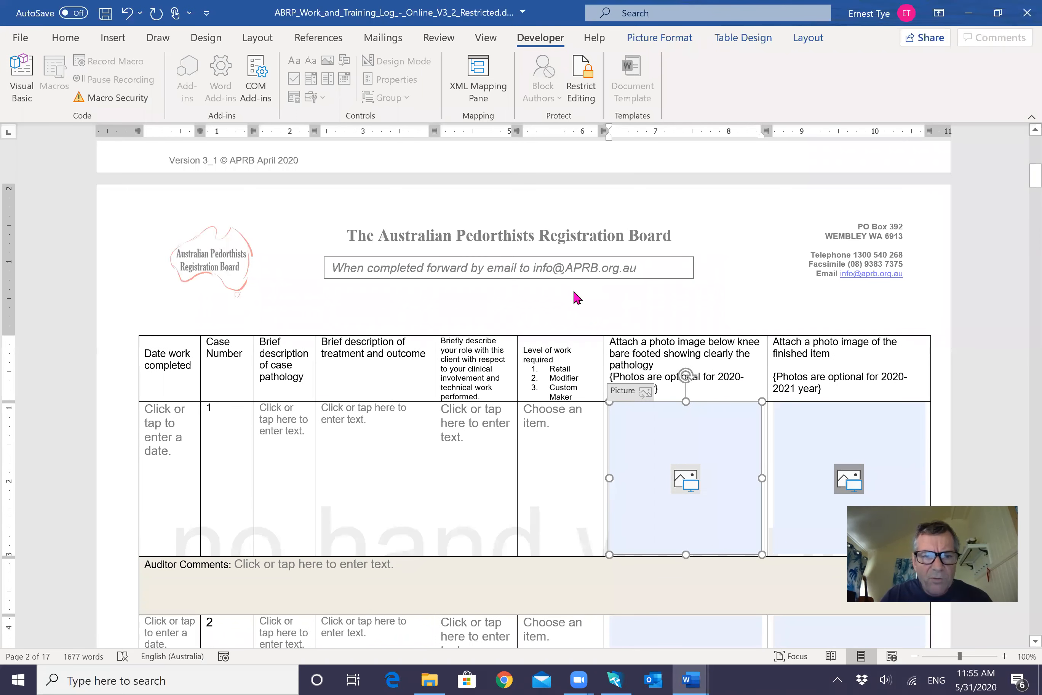
scroll(583, 294, "down", 10)
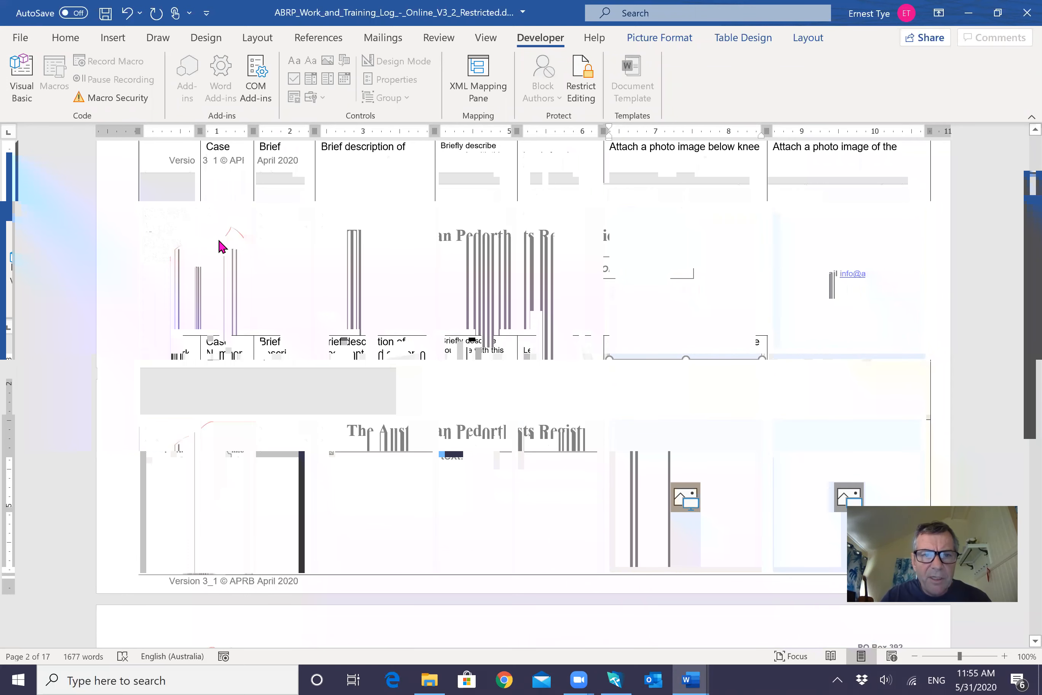
scroll(226, 314, "down", 4)
scroll(228, 381, "up", 5)
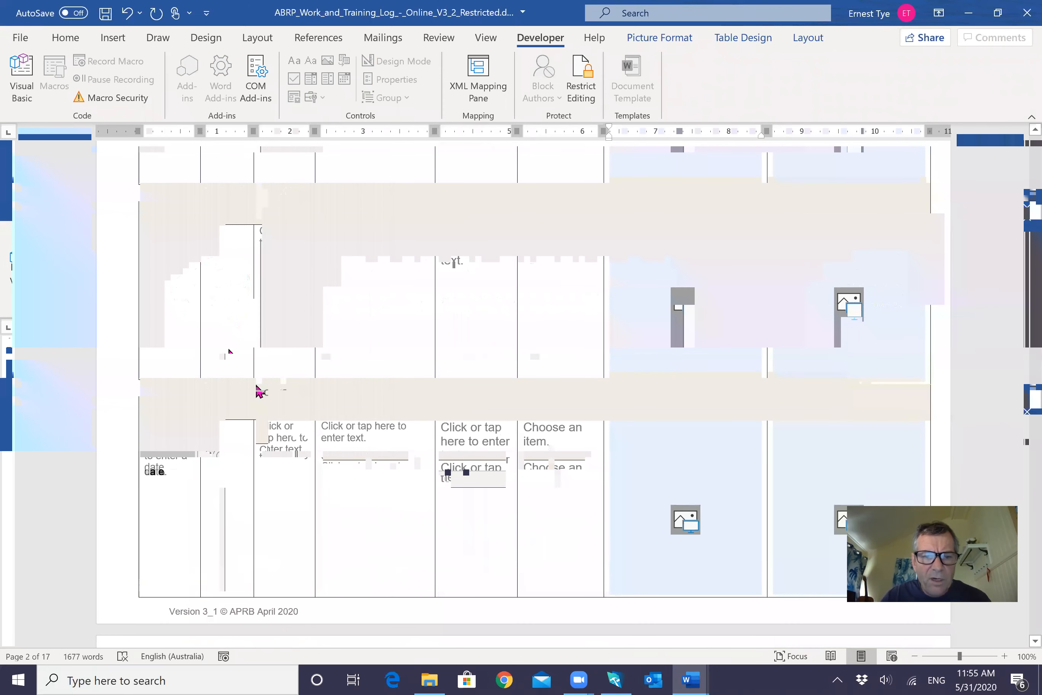
scroll(259, 392, "up", 1)
scroll(260, 390, "down", 1)
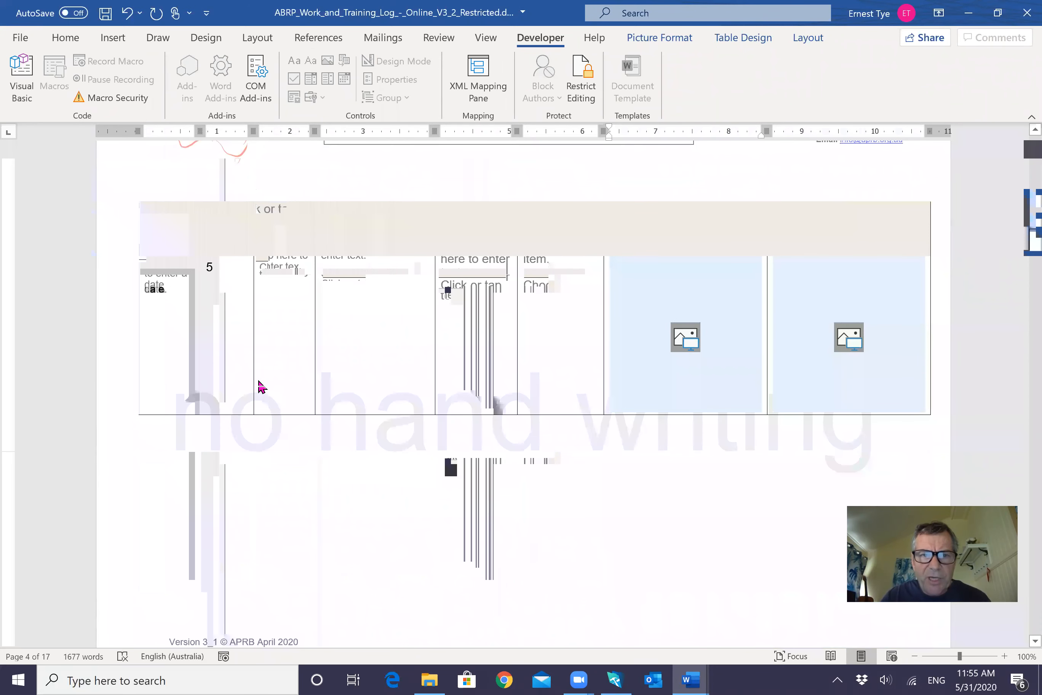
scroll(262, 390, "down", 6)
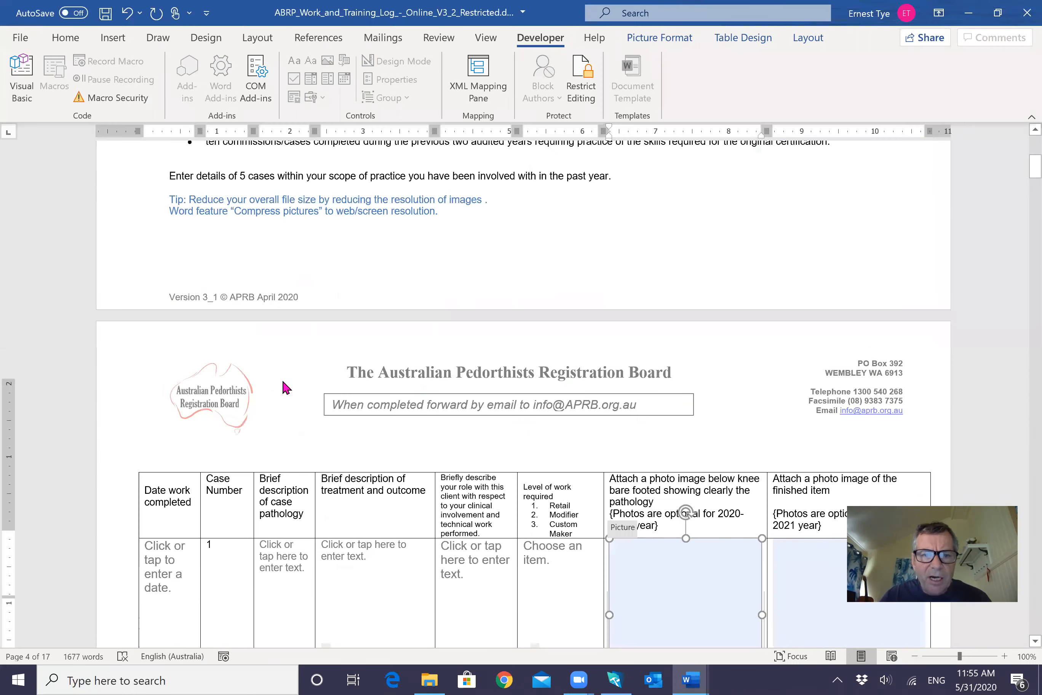
scroll(283, 389, "up", 4)
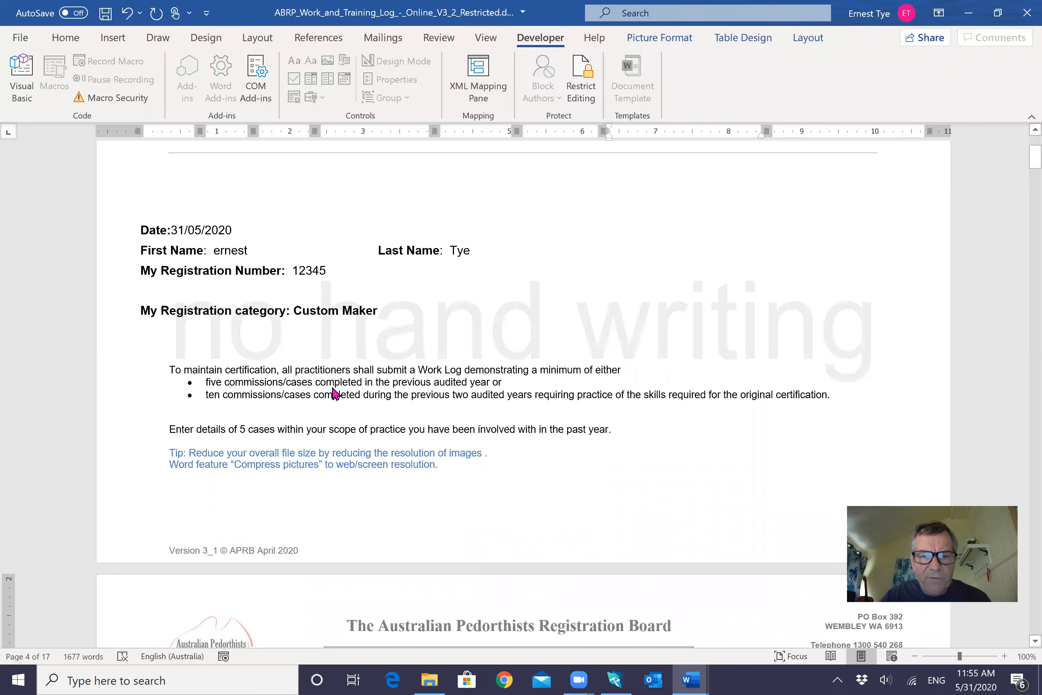
left_click(222, 390)
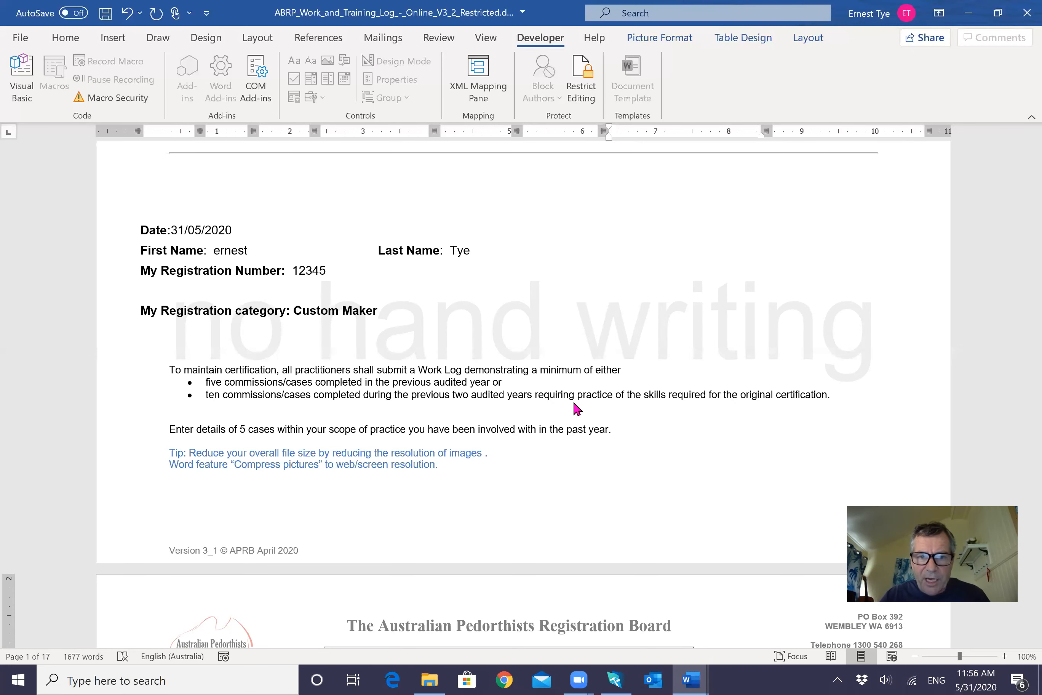
scroll(574, 403, "down", 15)
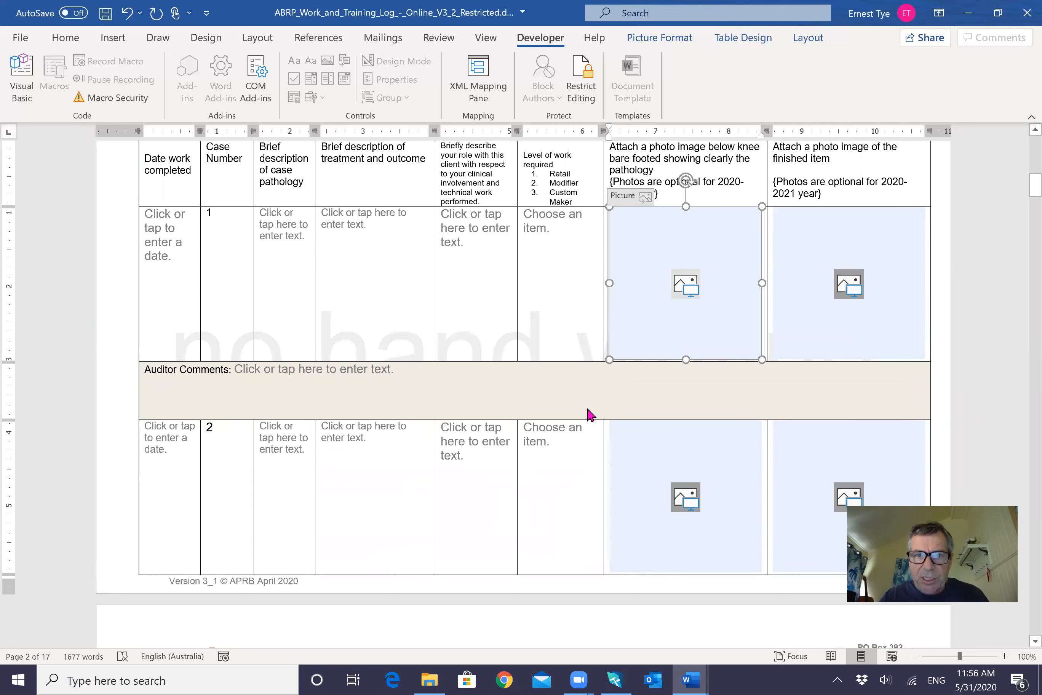
Step: Switch to BFS Client and view the media photos of the 12/26/2019 Custom Made Medical Grade Footwear job
left_click(615, 679)
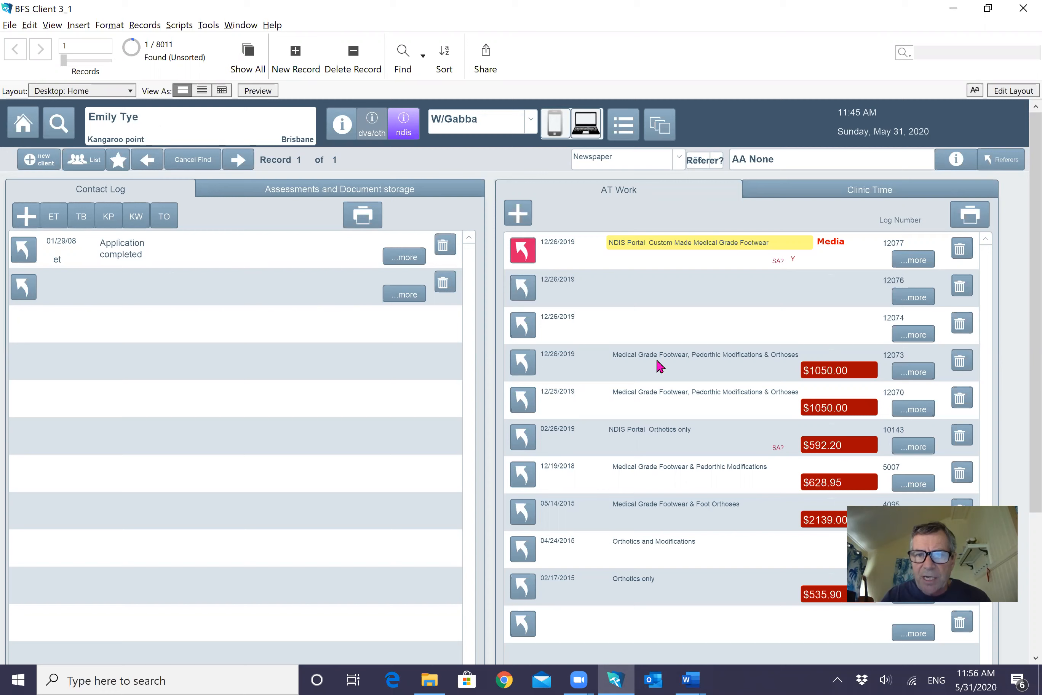
left_click(523, 251)
left_click(531, 214)
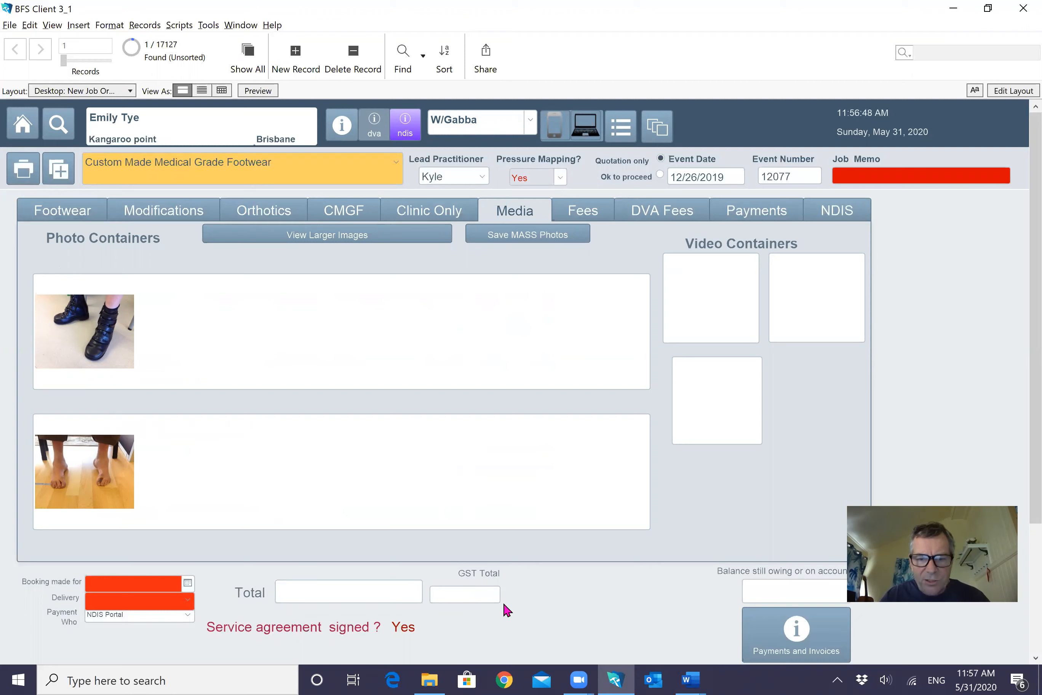
Step: Switch back to the ABRP work and training log in Word and set case 1's work completion date to 1/03/2020
left_click(699, 677)
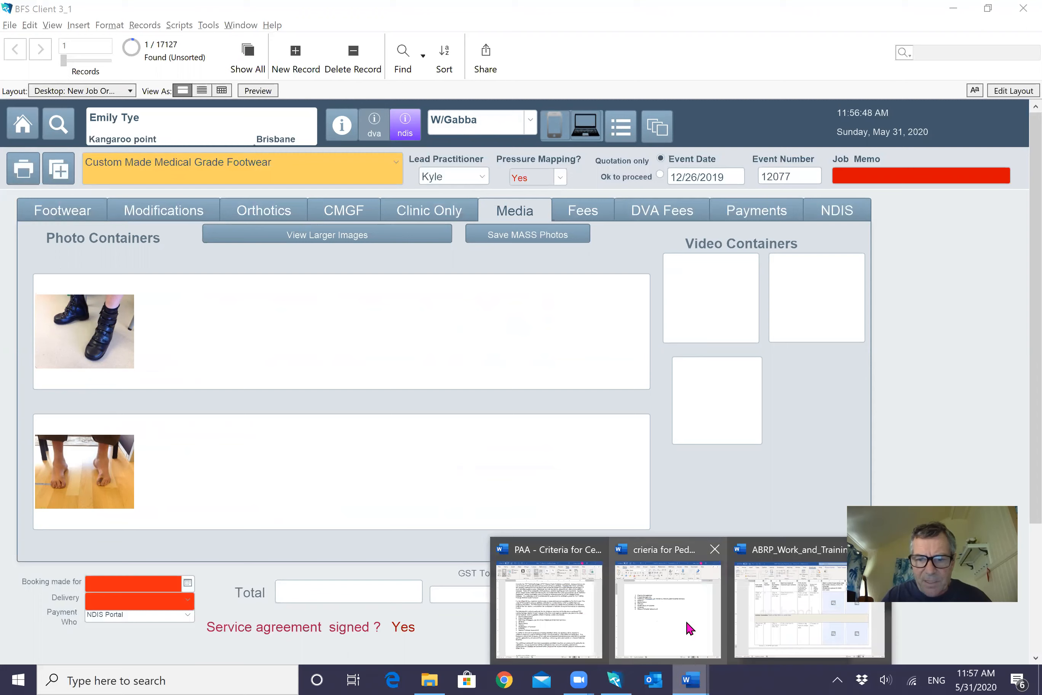
left_click(768, 614)
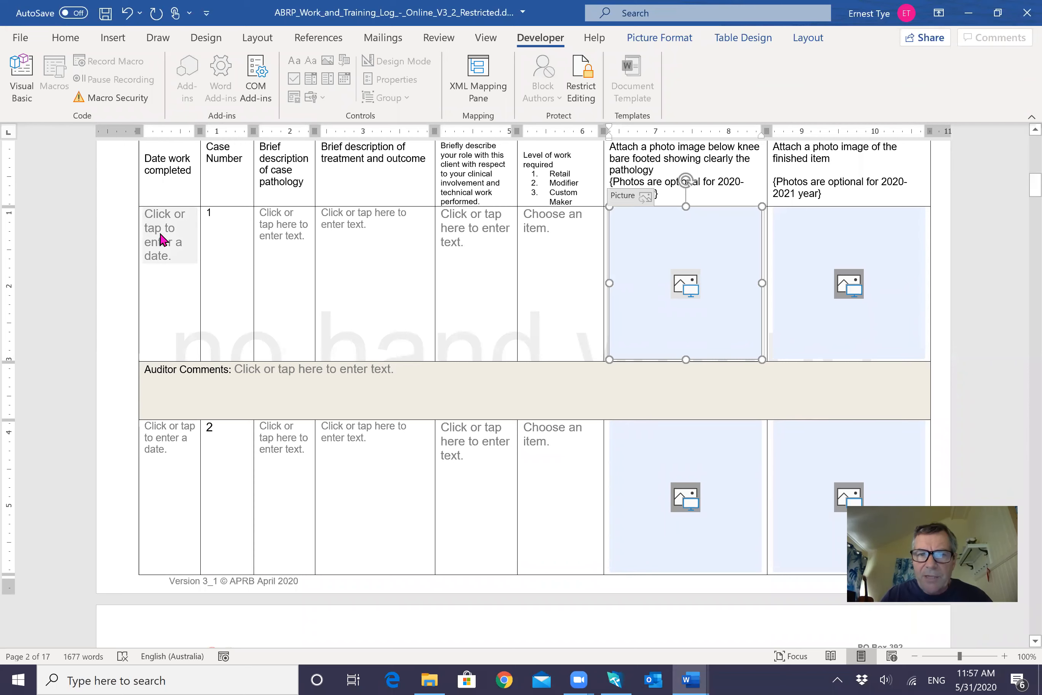
left_click(162, 240)
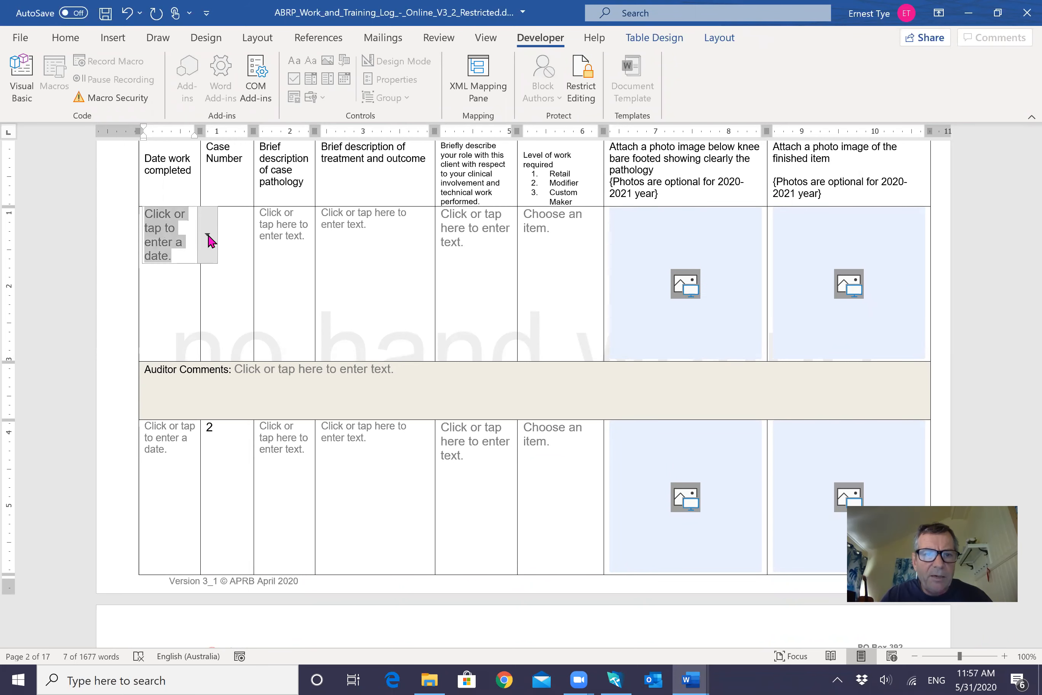
left_click(207, 235)
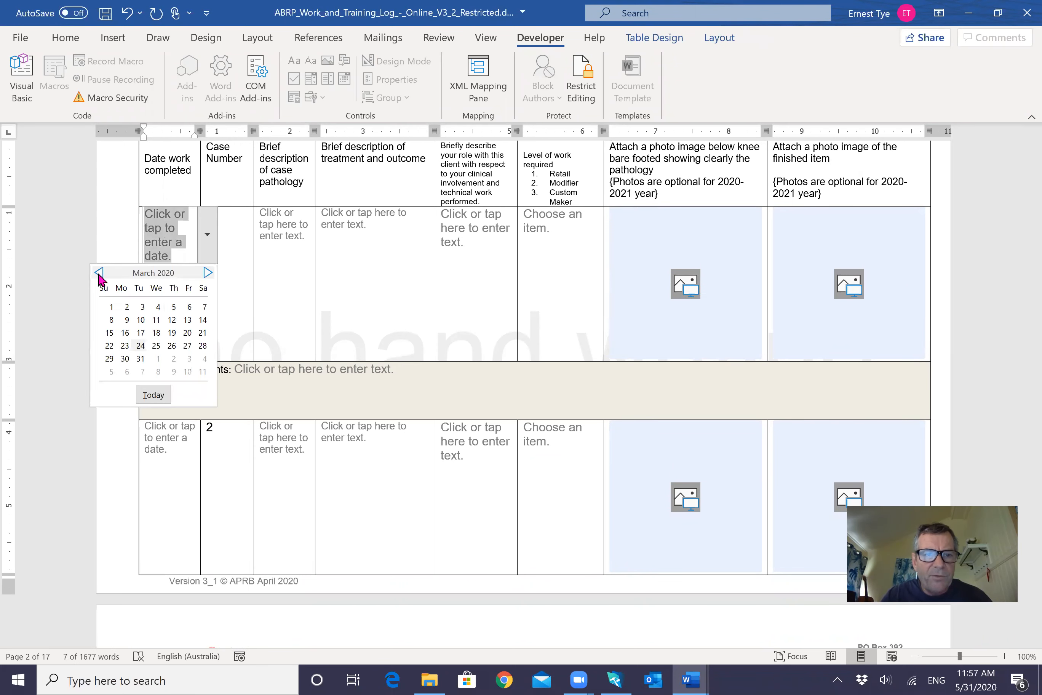
left_click(111, 306)
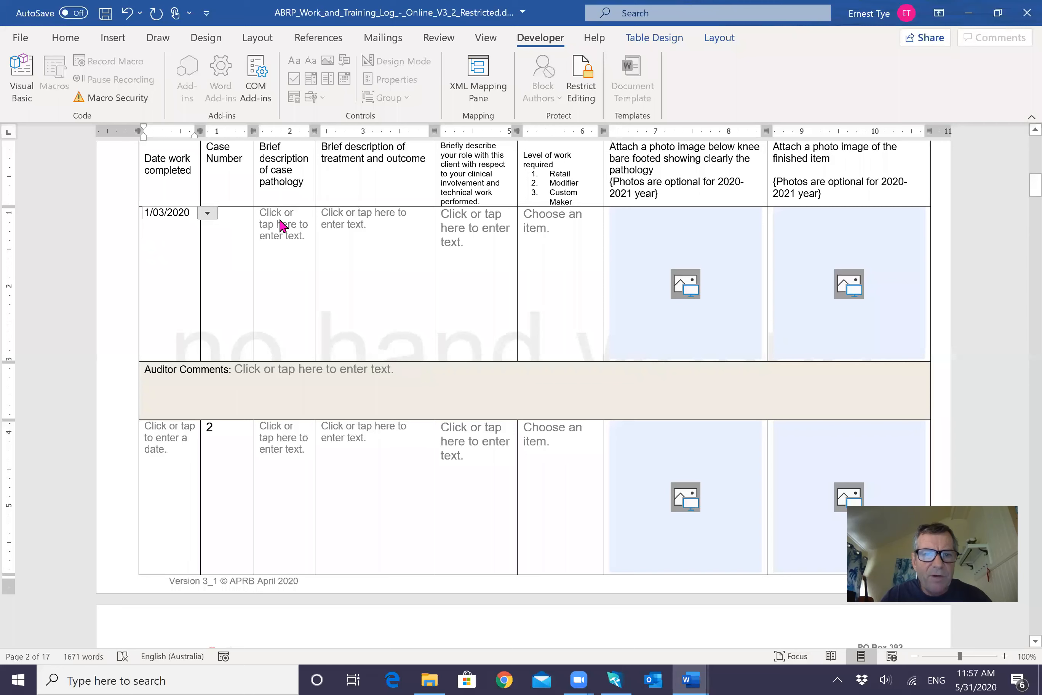
Step: Enter "Charcot marie toothdeformities." as case 1's brief description of case pathology
left_click(281, 226)
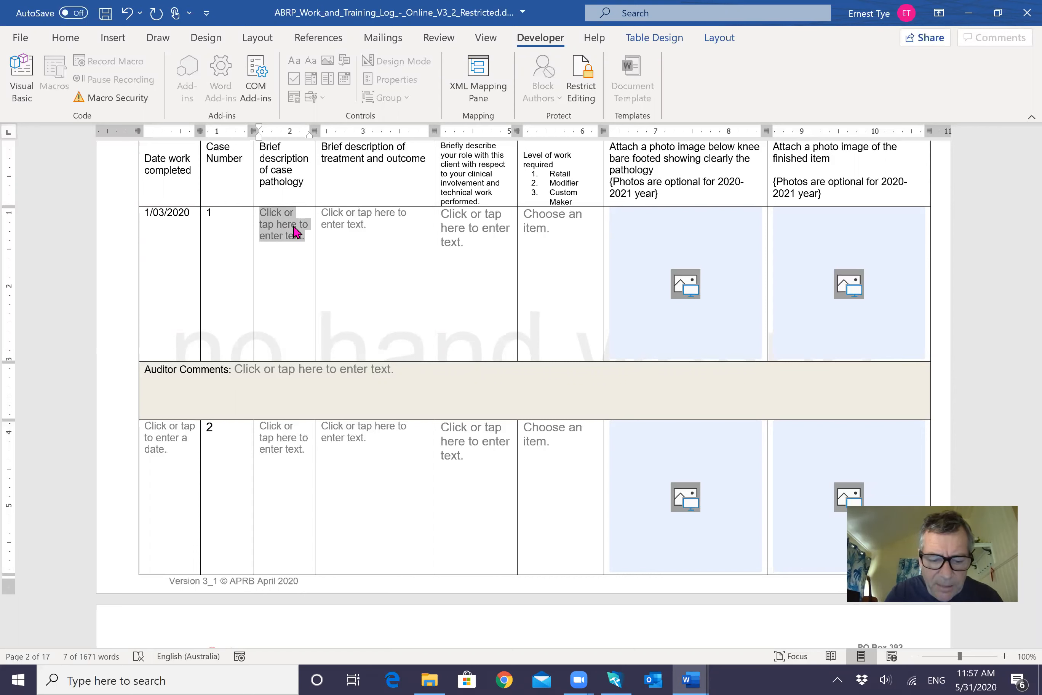
type("Charcot mar")
type("tooth")
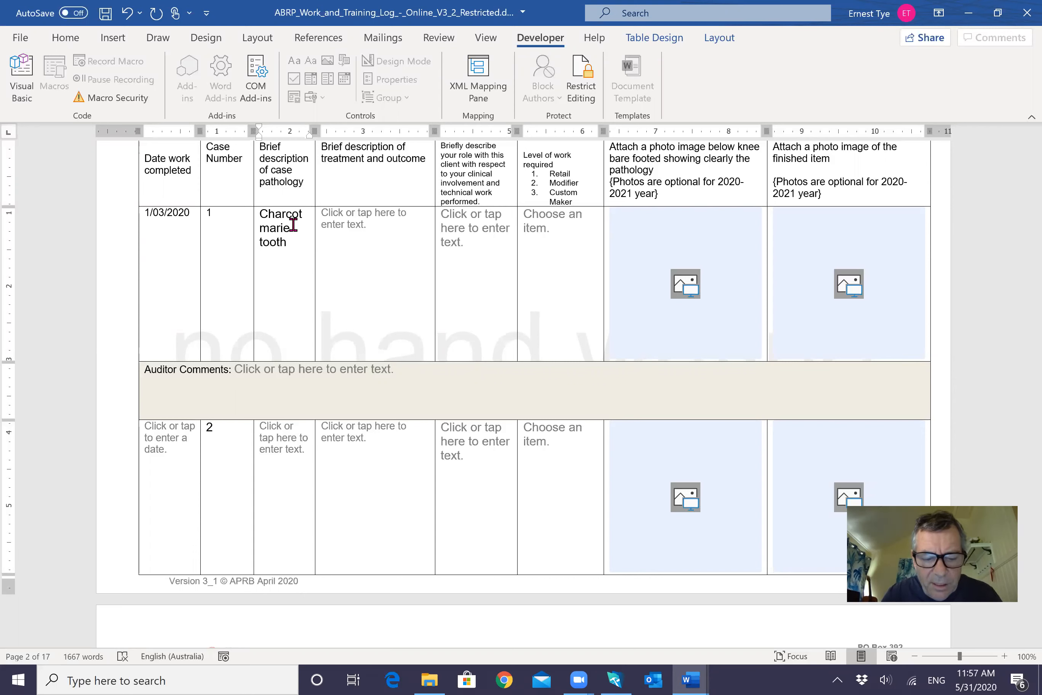
type("deformities")
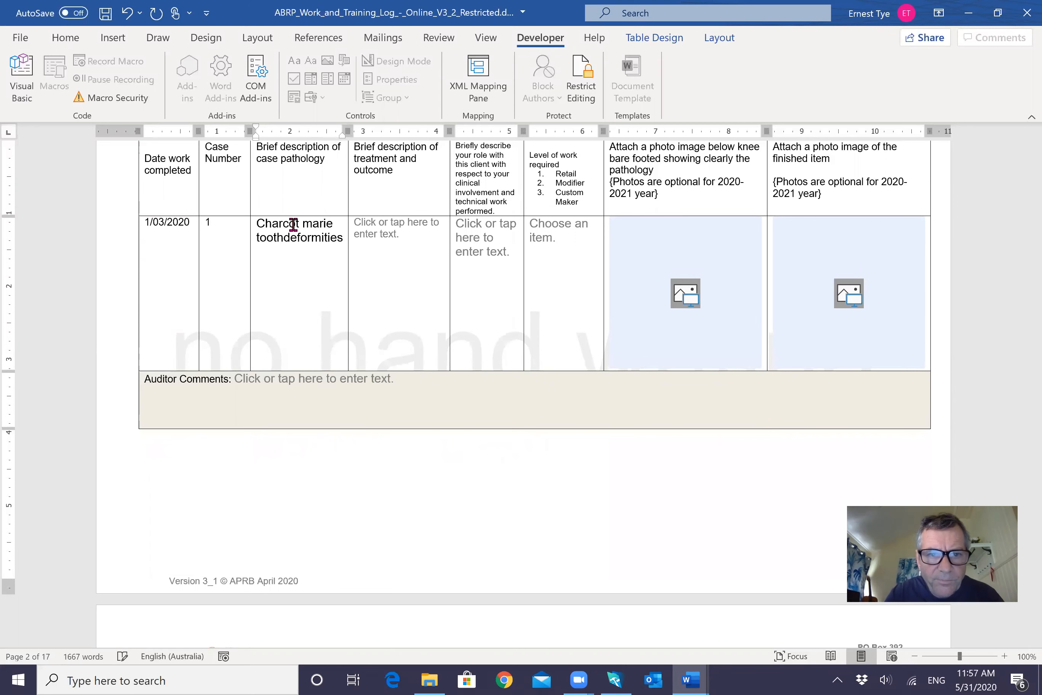
type(".")
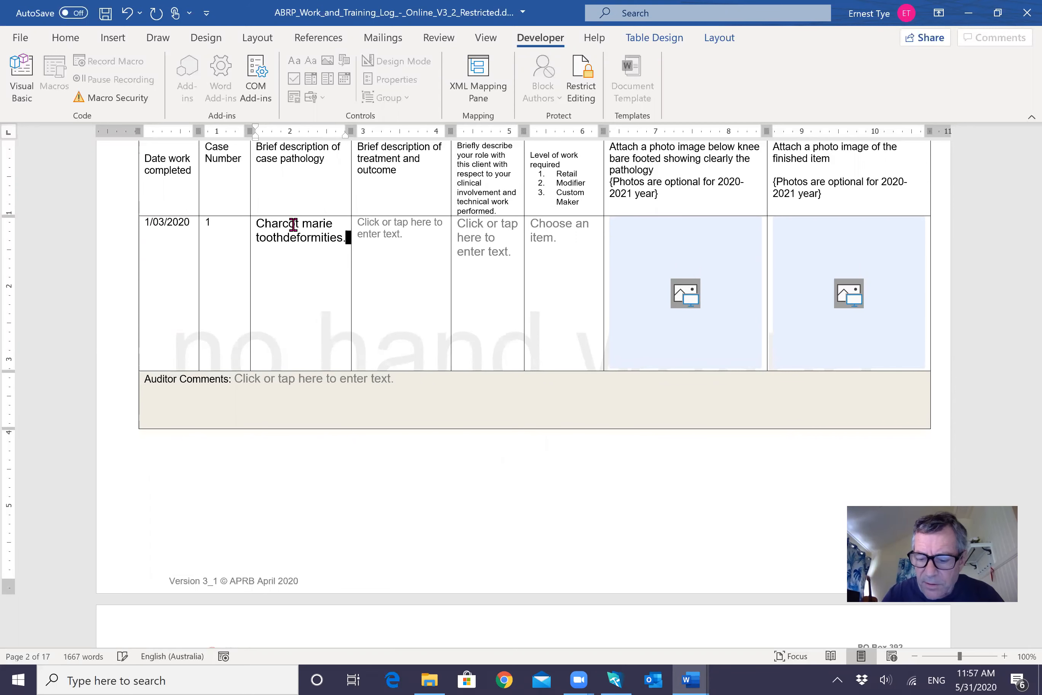
Step: Insert "related" as a separate word between "tooth" and "deformities" in case 1's pathology description
key("Left")
key("Left")
key("Left")
key("Left")
key("Left")
key("Left")
key("Left")
key("Left")
key("Left")
key("Left")
key("Left")
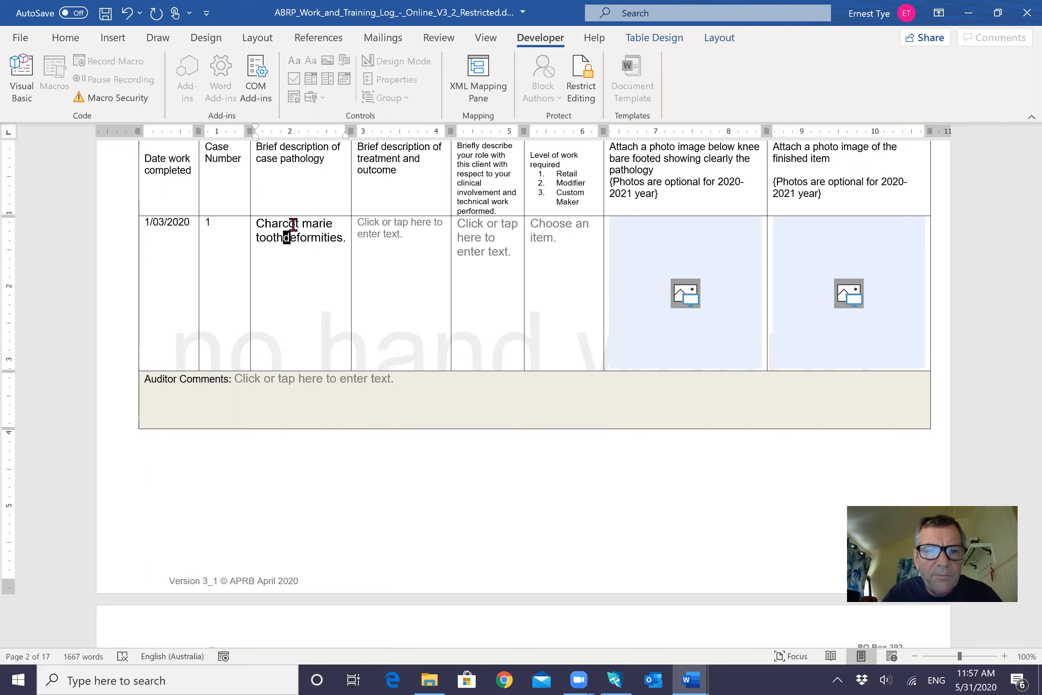
type("related")
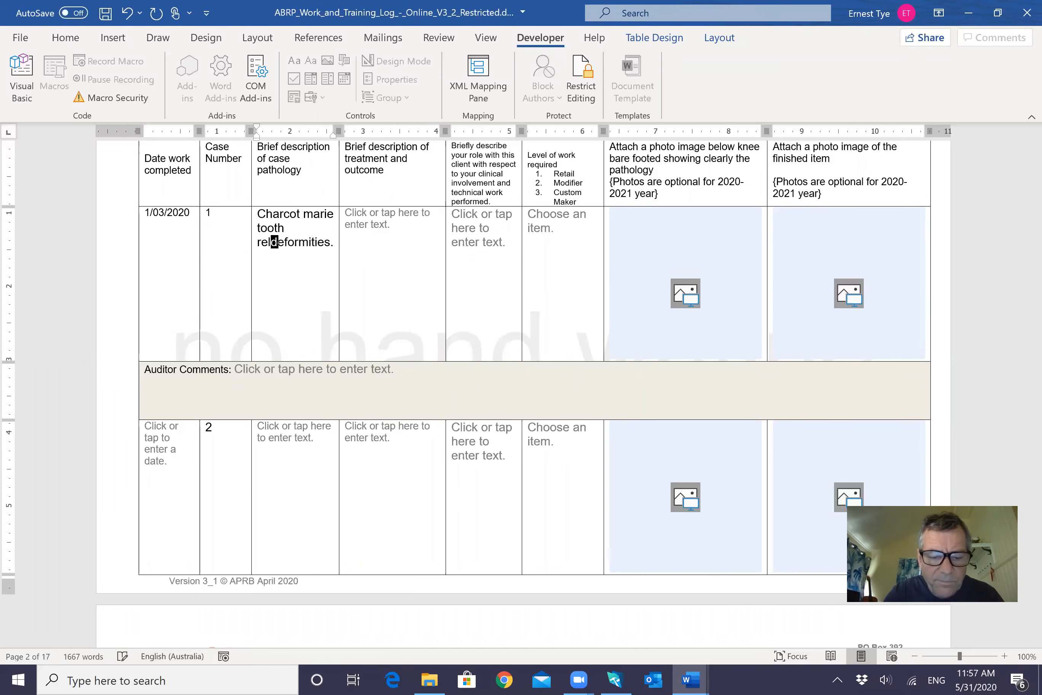
key("Right")
key("Right")
key("Right")
key("Right")
key("Right")
key("Right")
key("Right")
key("Right")
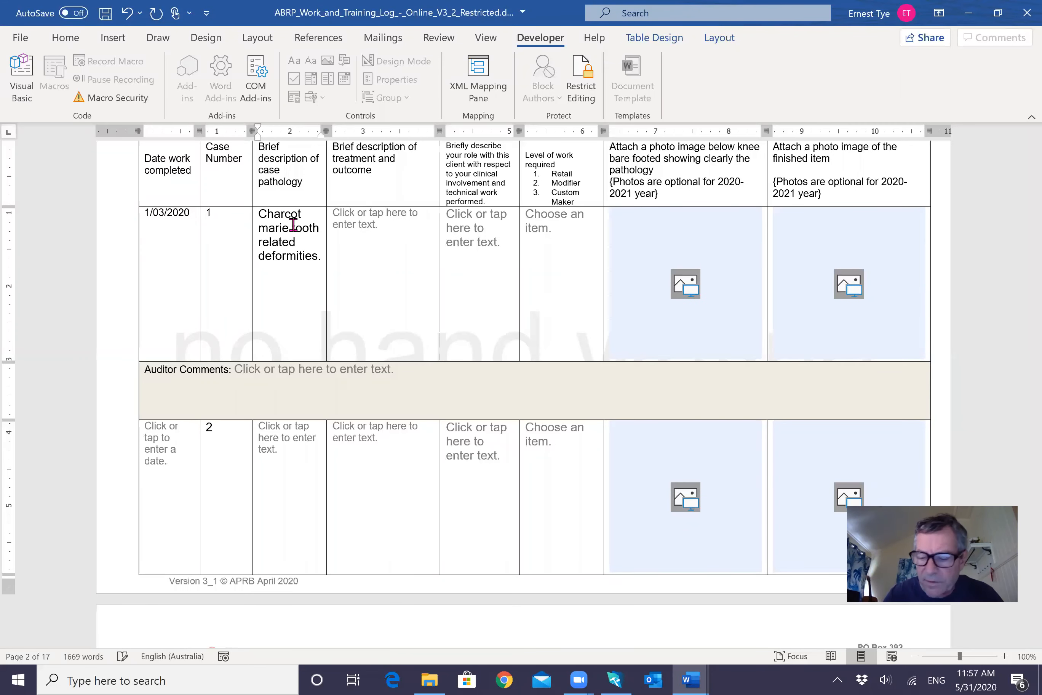
key("Right")
key("Right")
key("Right")
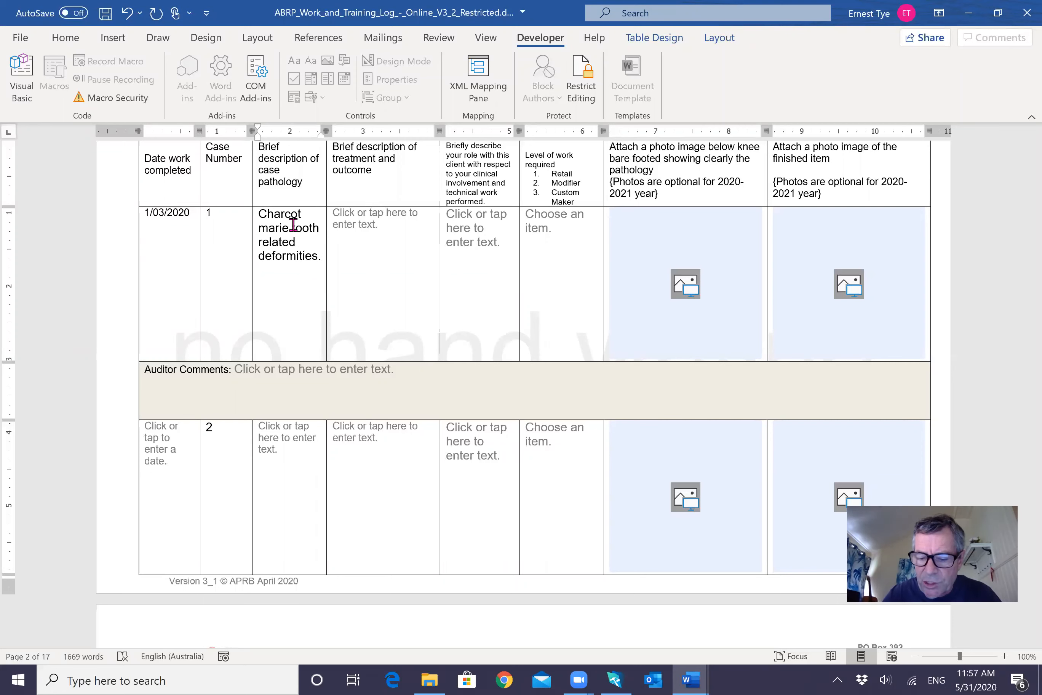
Step: Add "Neuro pathic feet. Loss of range of motion." on a new line of case 1's pathology description
type(".")
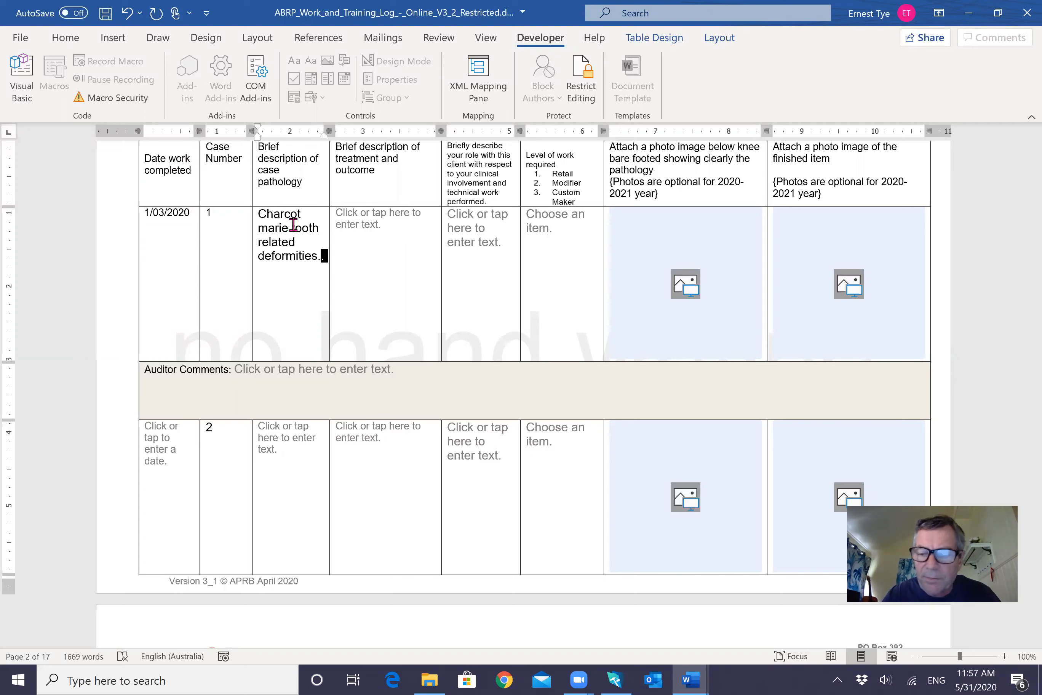
key("BackSpace")
key("Return")
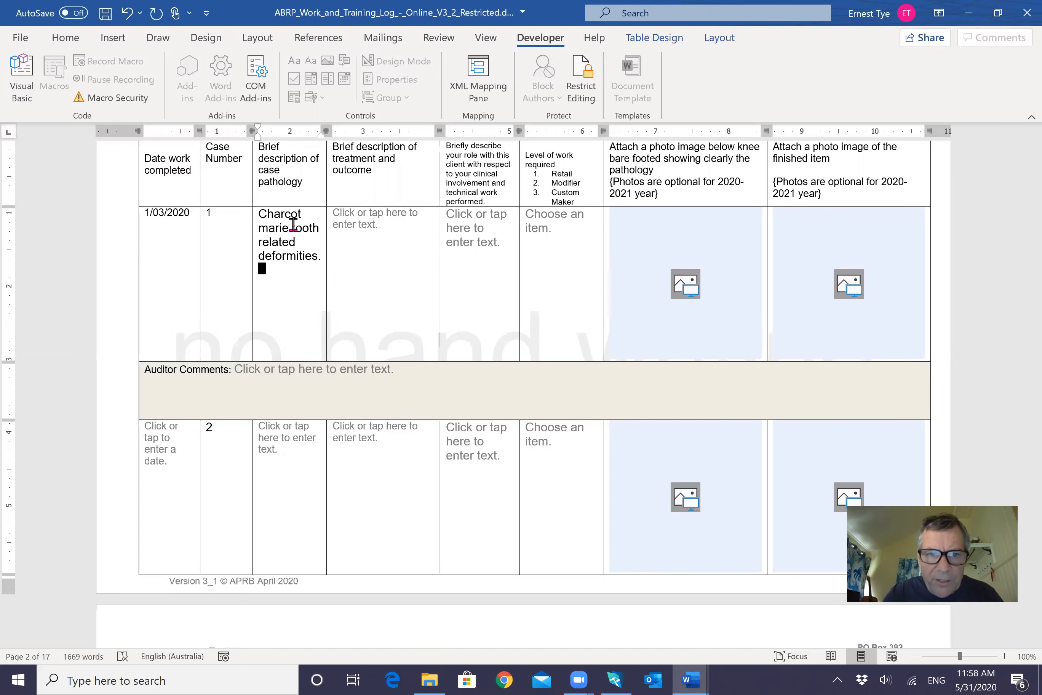
type("N")
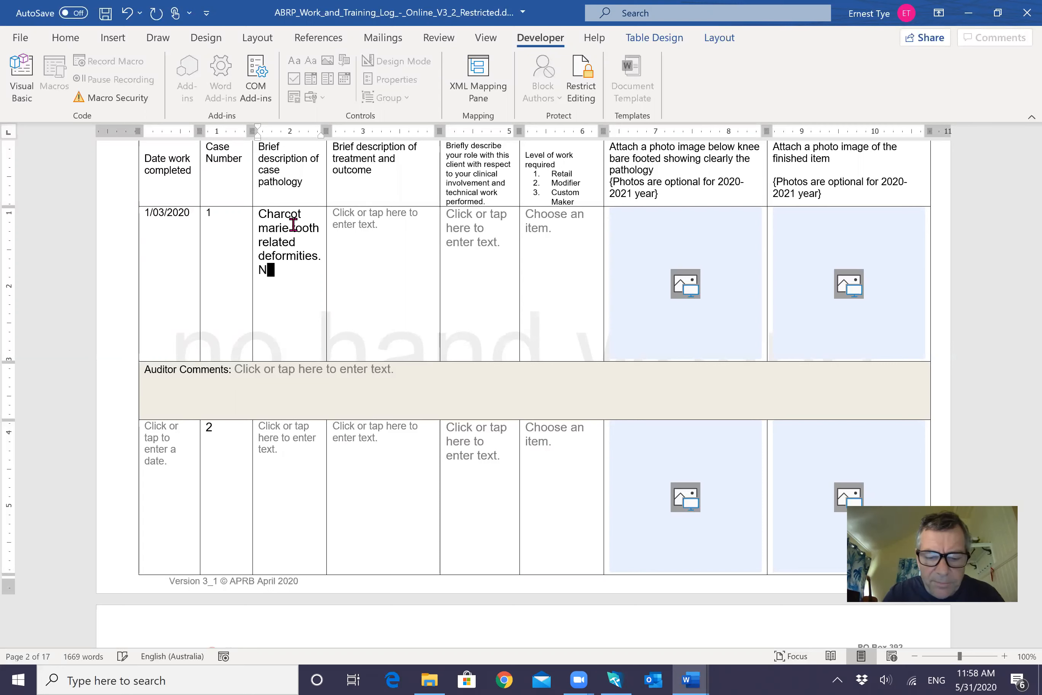
type("euro pathic feet")
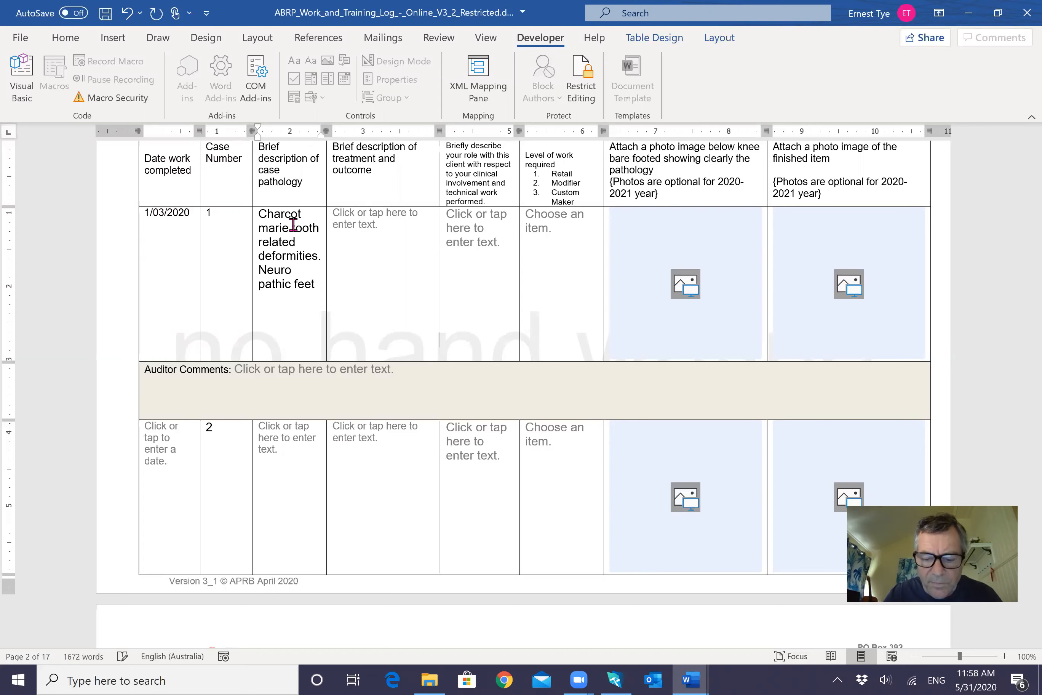
type(". Los")
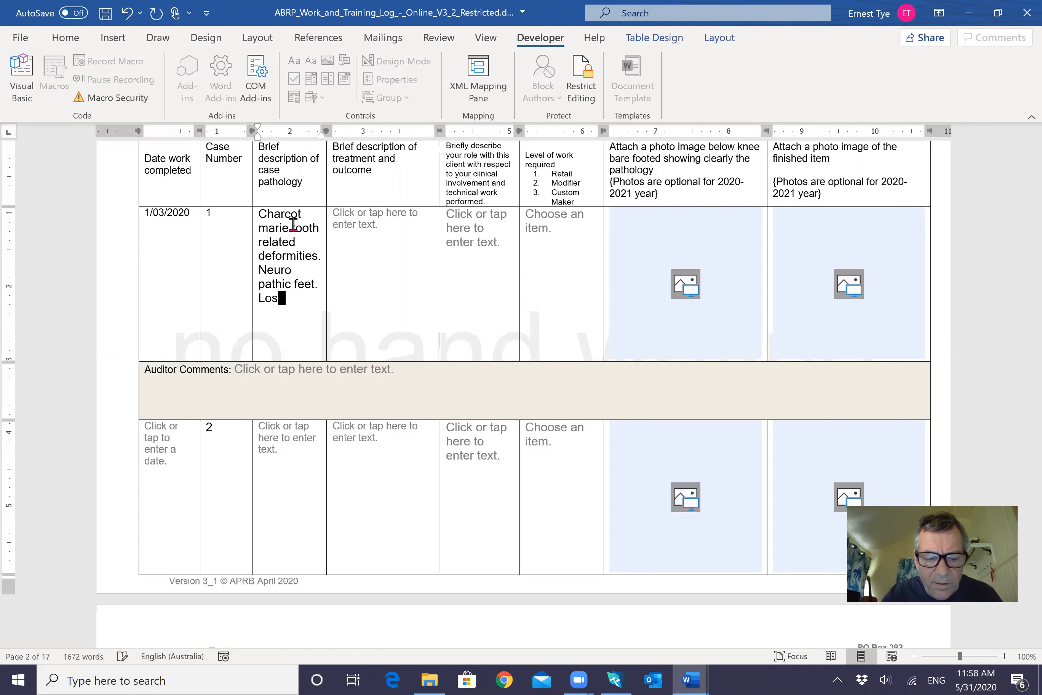
type("s of range of motion")
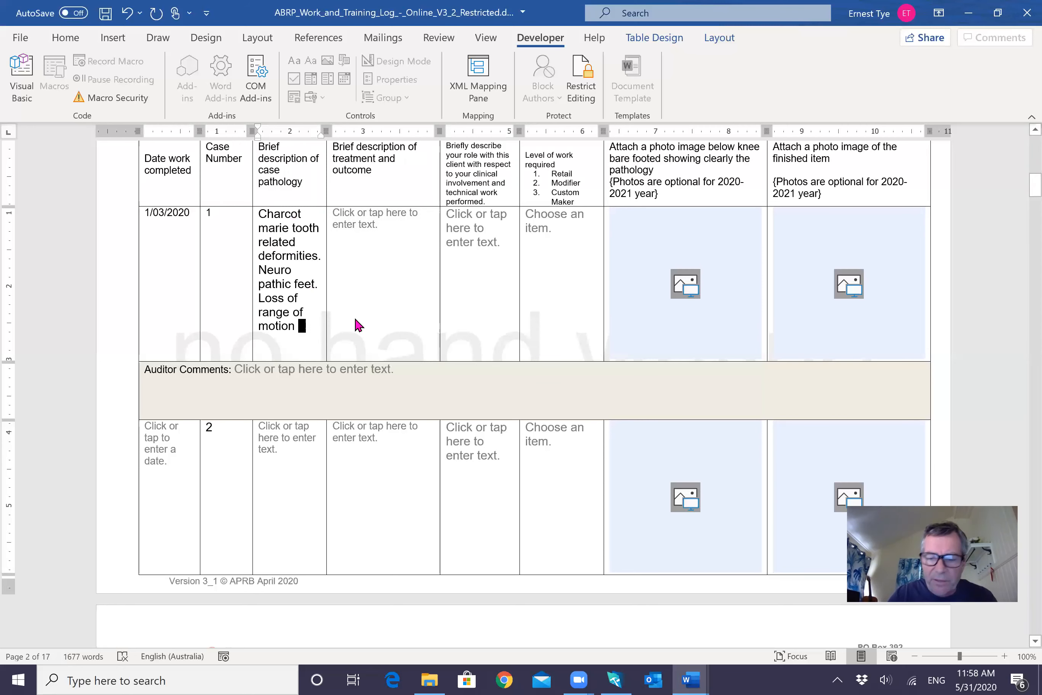
key("BackSpace")
type(".")
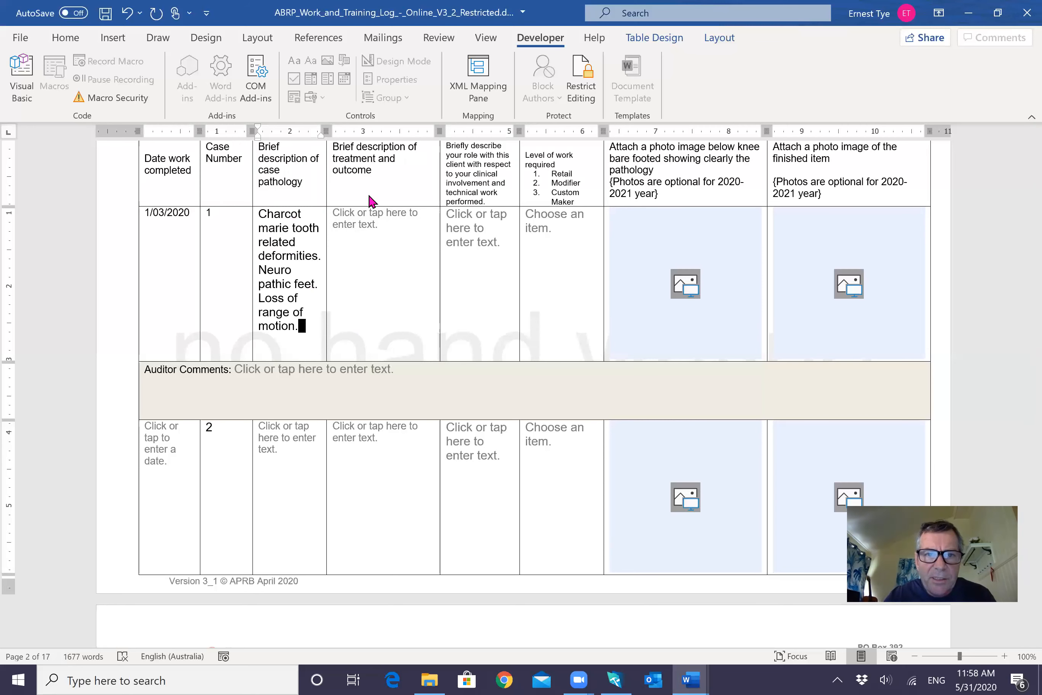
Step: Enter "Custom made medical grade boots with inbuilt orthoses and separate ankle bracing for lateral instability." as case 1's treatment description
left_click(386, 228)
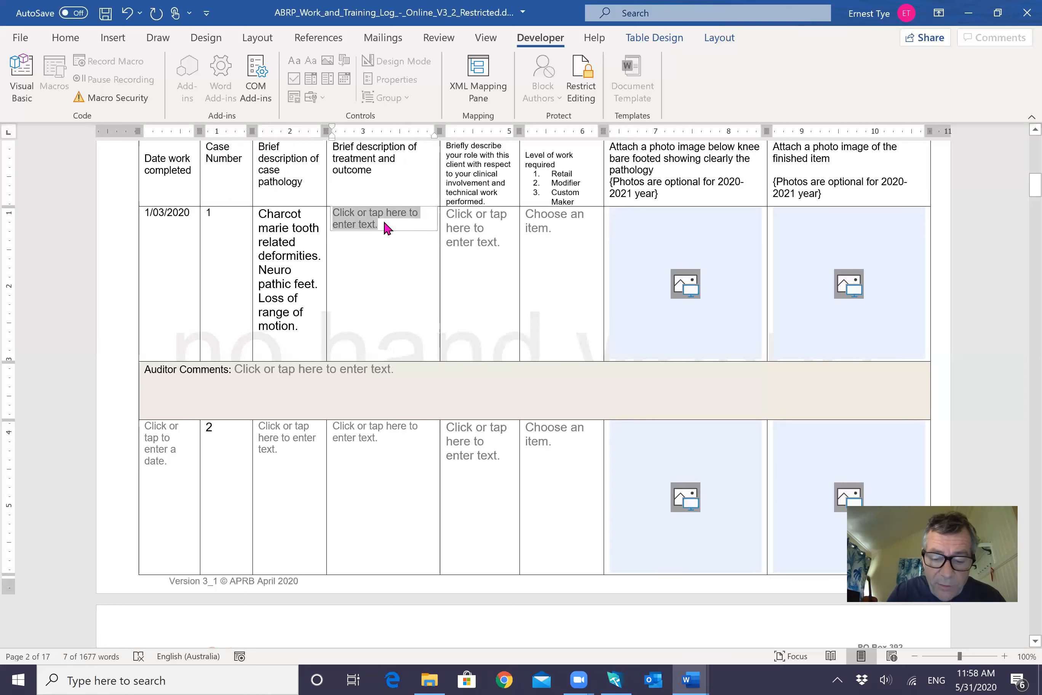
type("Cust")
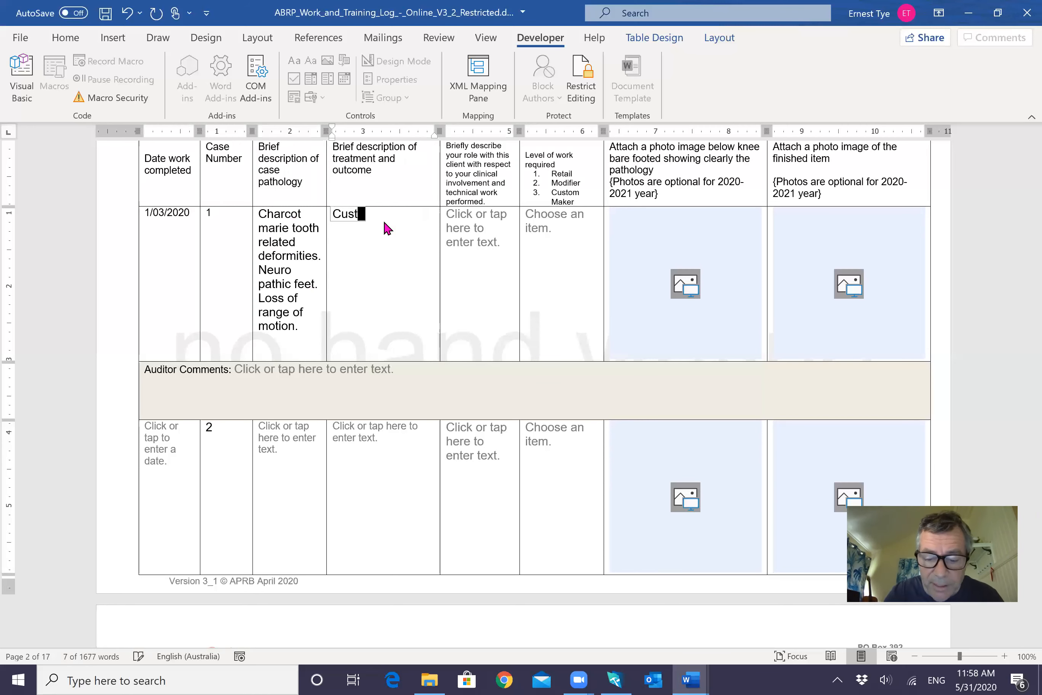
type("om made medi")
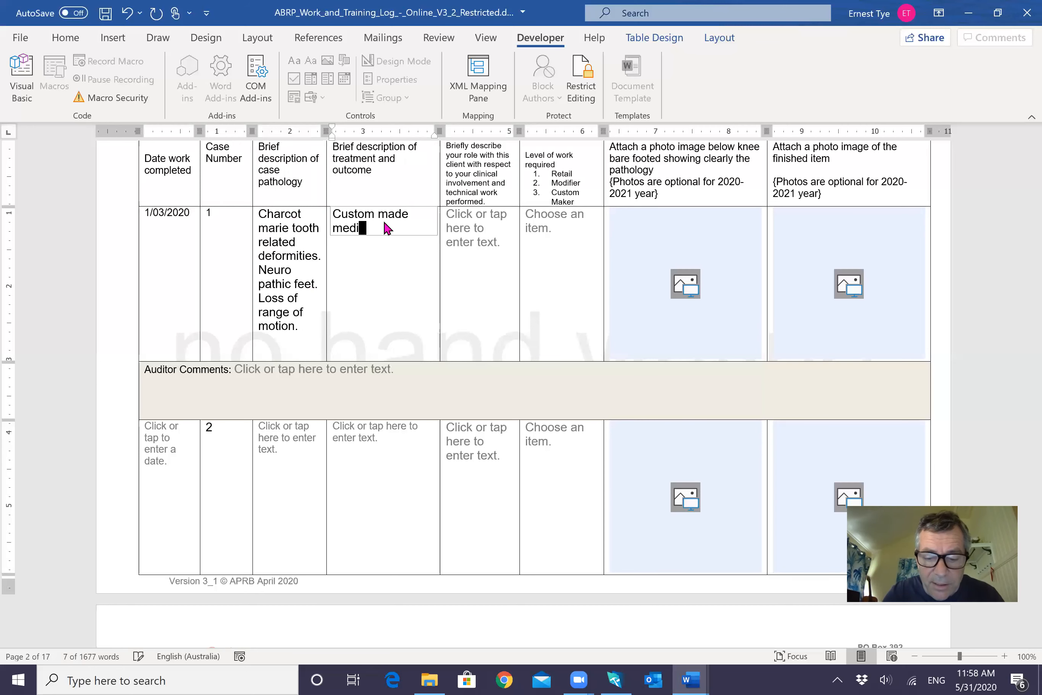
type("cal grade b")
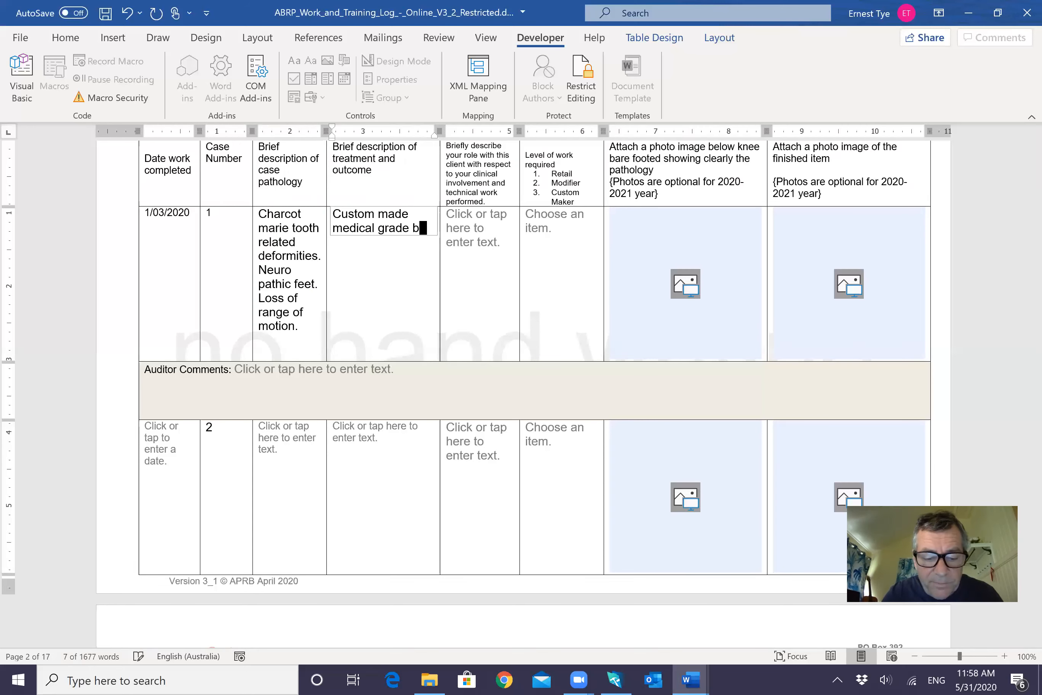
type("oots with in")
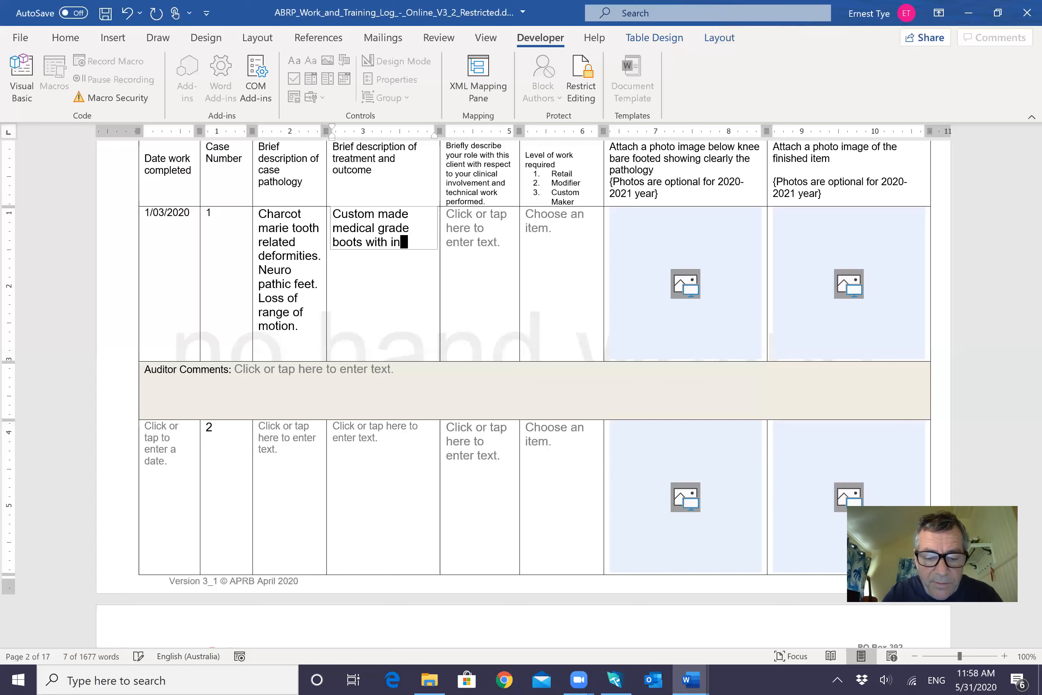
type("built ")
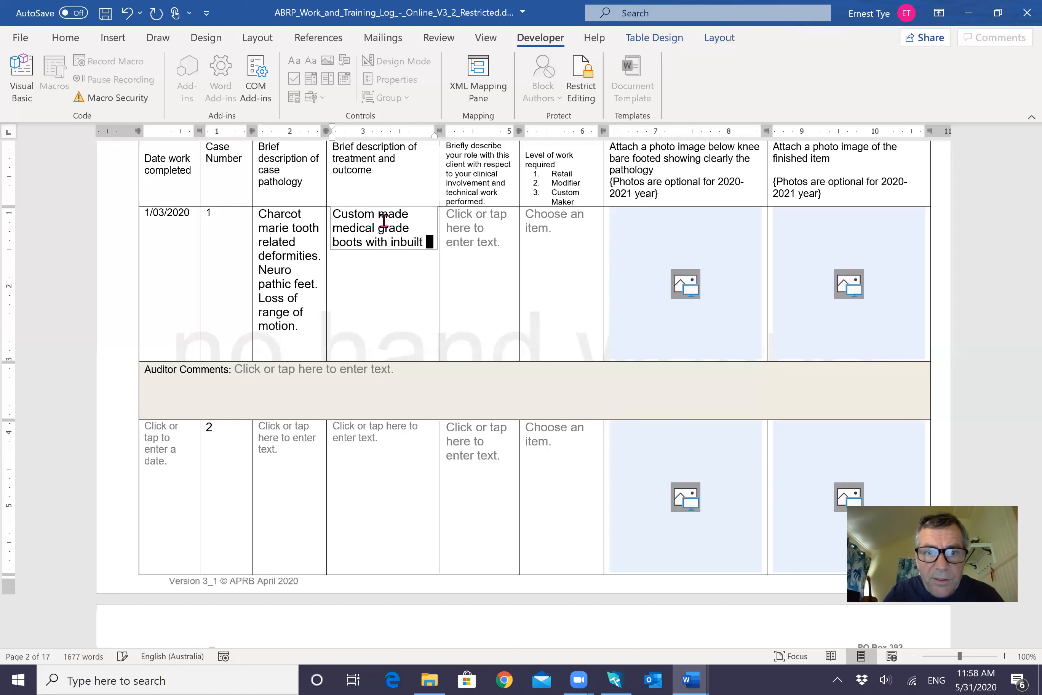
type("orthose")
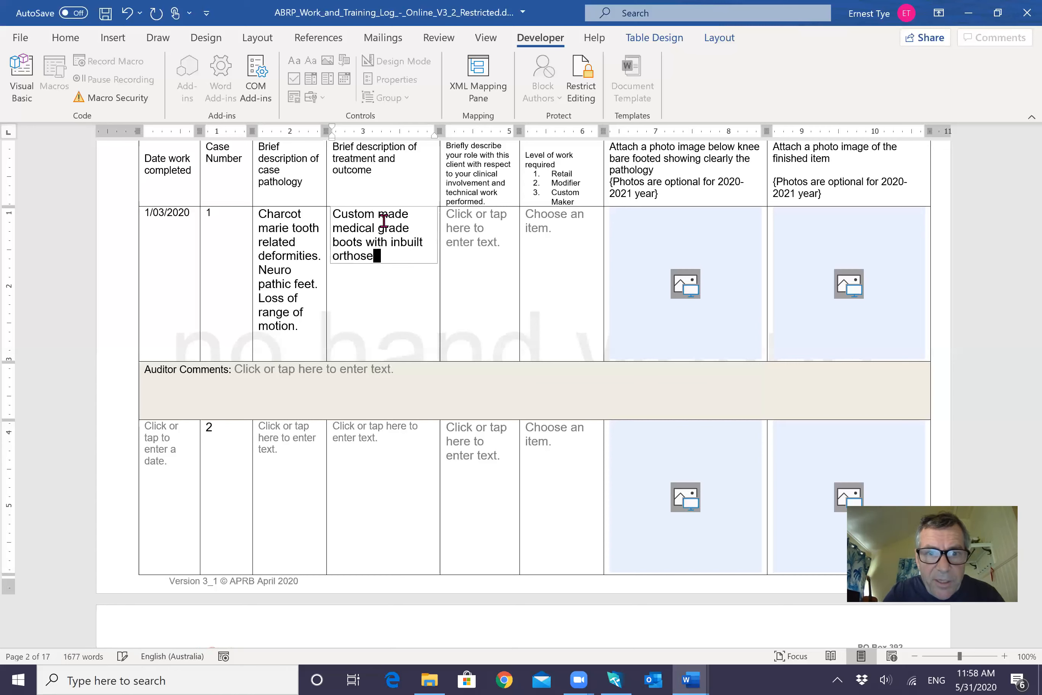
type("s and ")
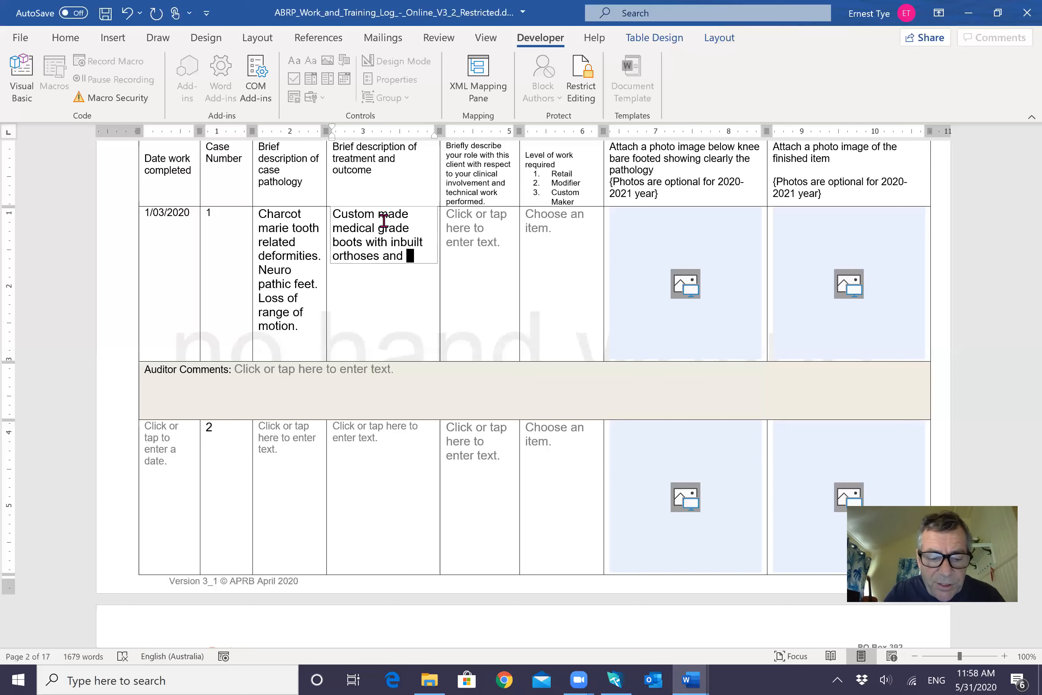
type("separate an")
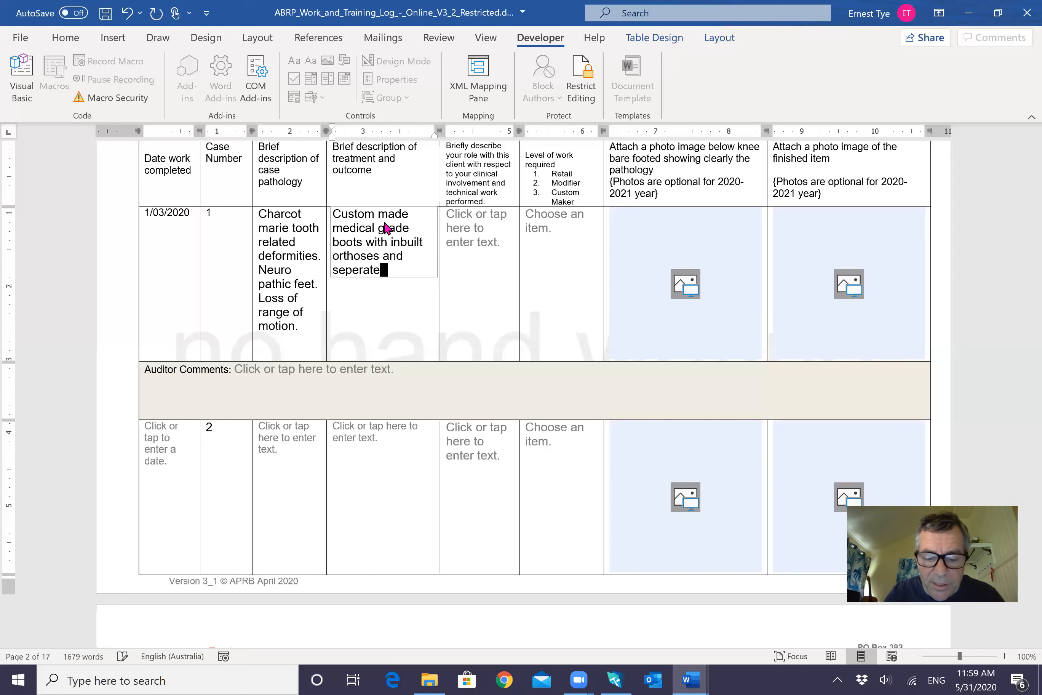
type("kle ")
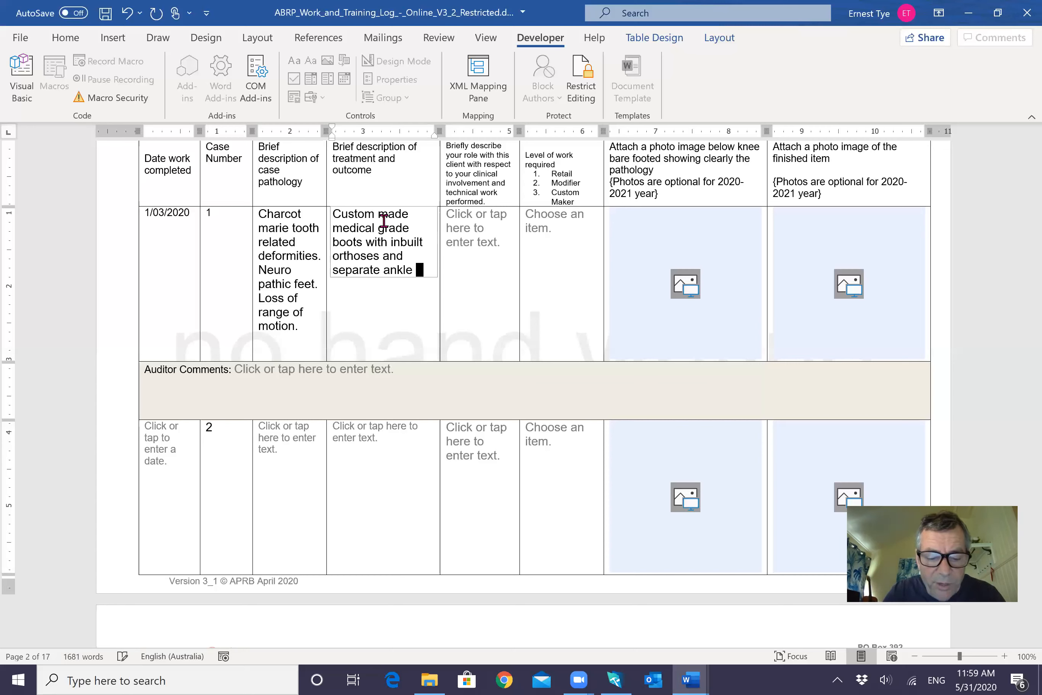
type("bracing")
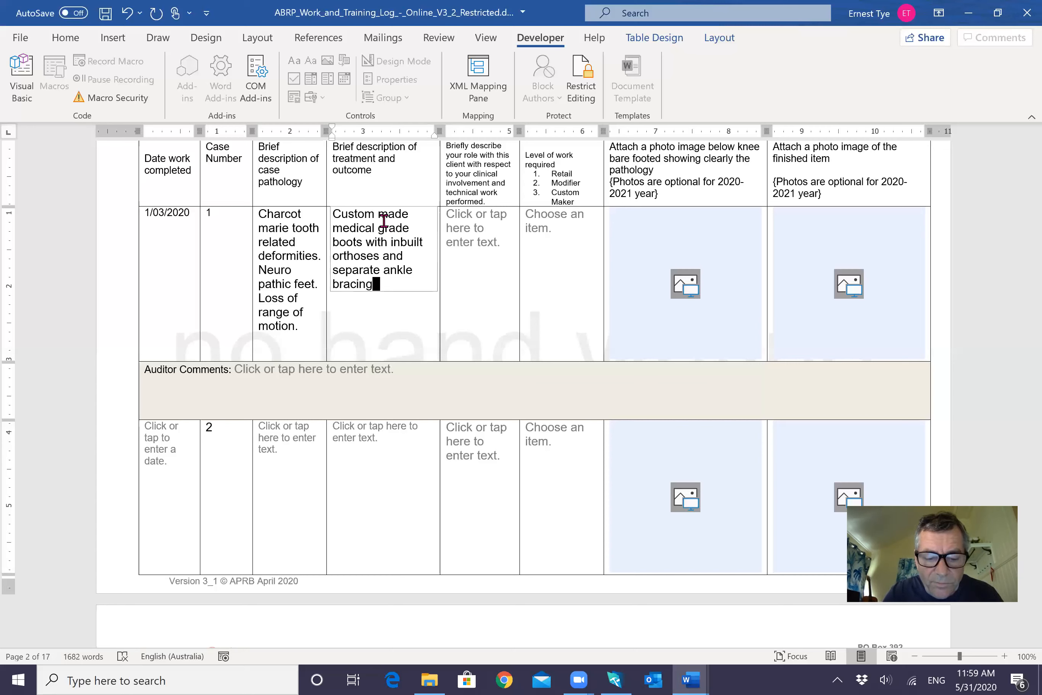
type(" for late")
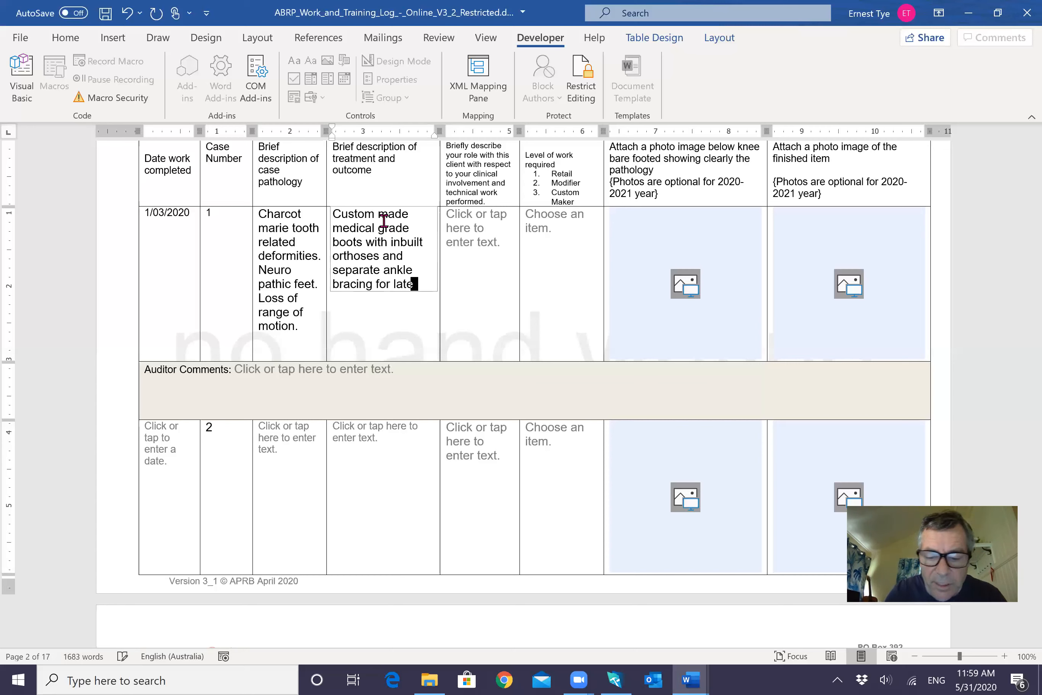
type("ral instabi")
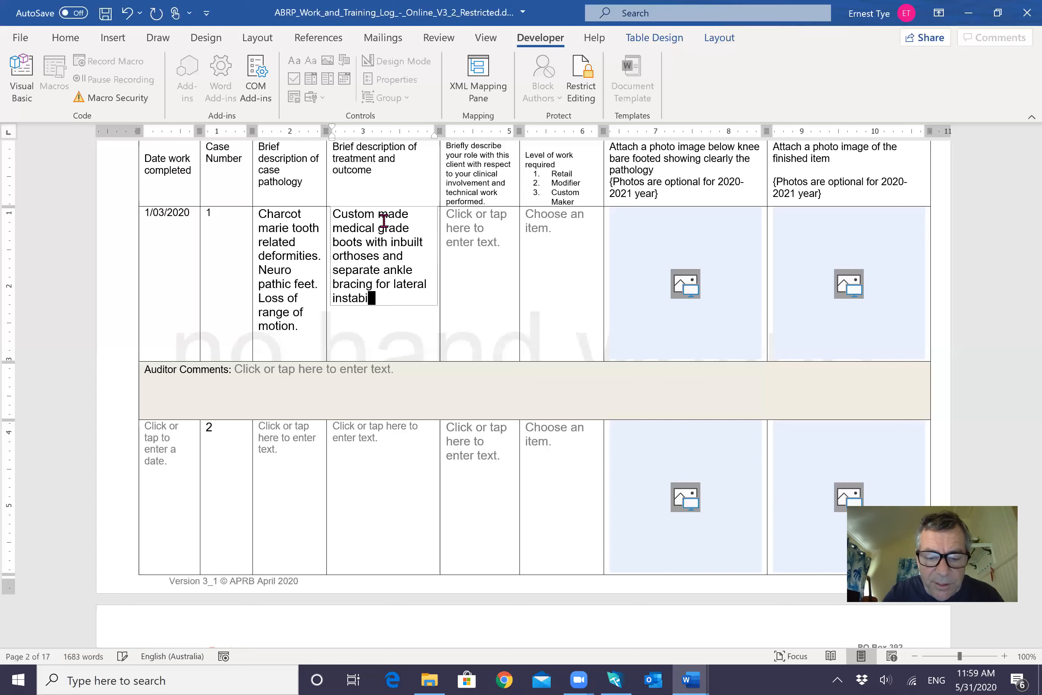
type("lity.")
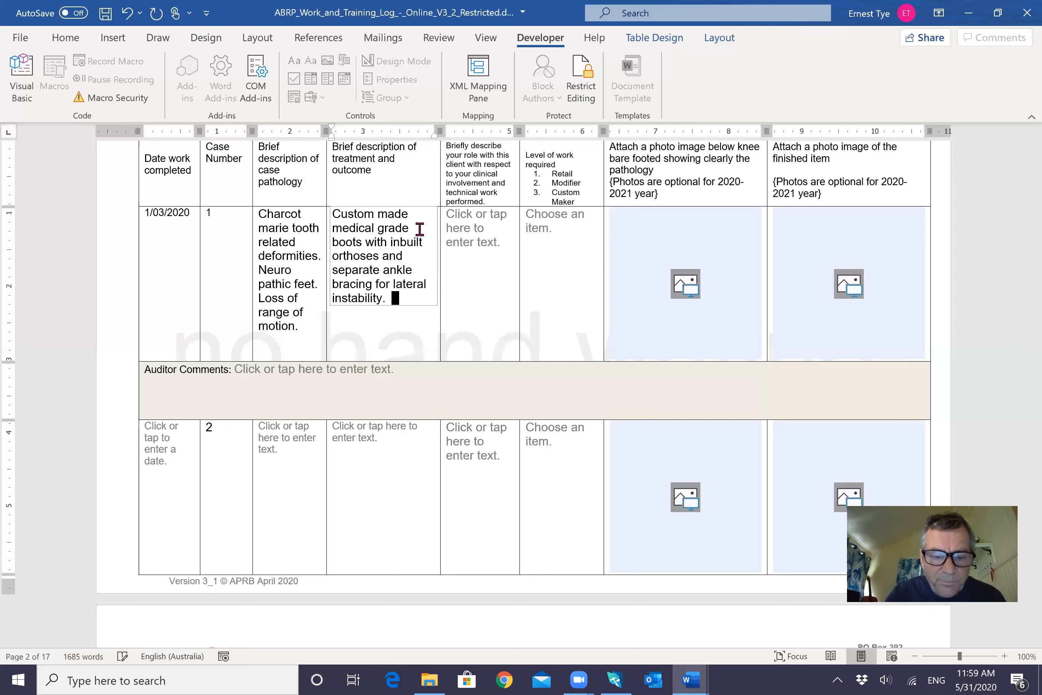
Step: Add the outcome "Footwear fiited well and functioned completely to the clinical and client needs." to case 1's treatment description
type("Footwear fiited wel")
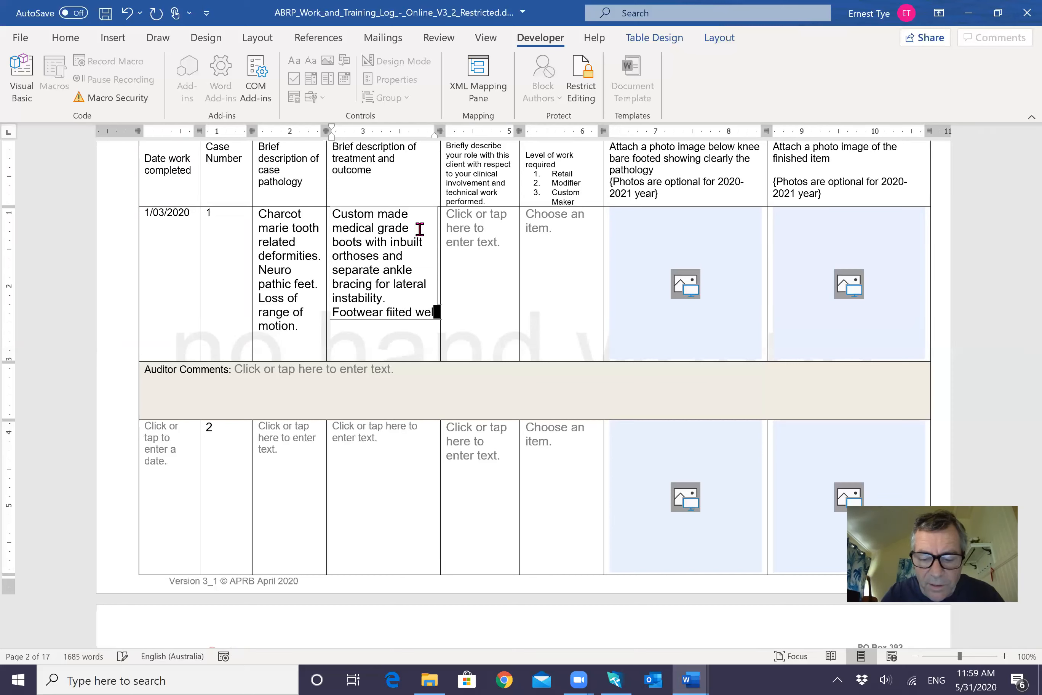
type("l and functioned completely to the clinical and client ")
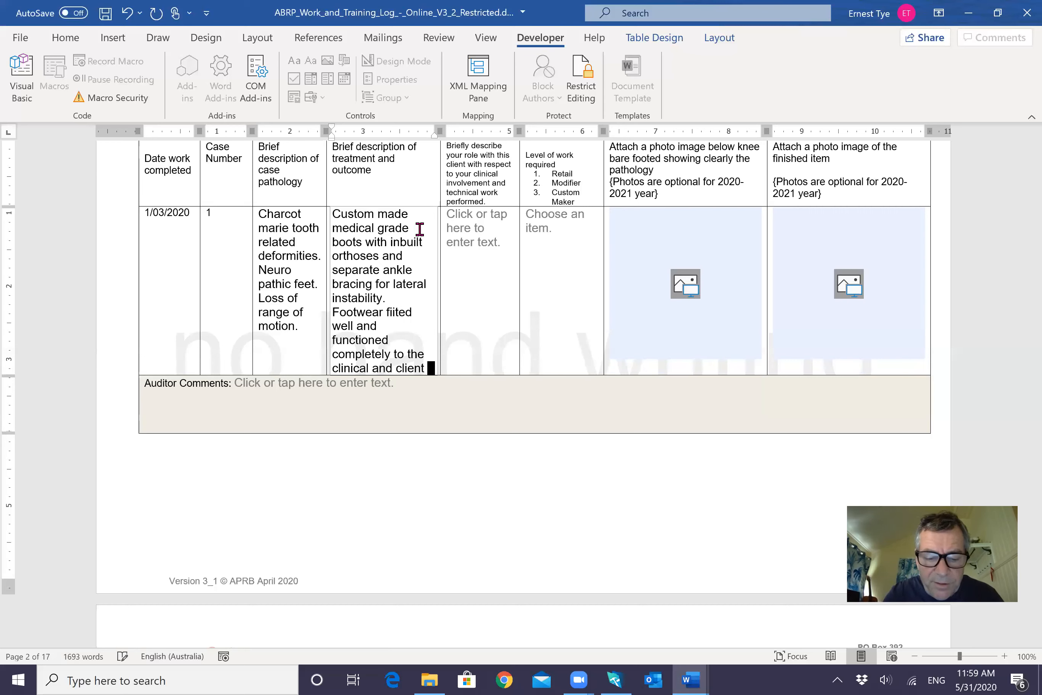
type("ne")
key("BackSpace")
type("needs.")
key("Left")
key("Left")
key("Left")
key("Left")
key("Left")
key("Left")
key("BackSpace")
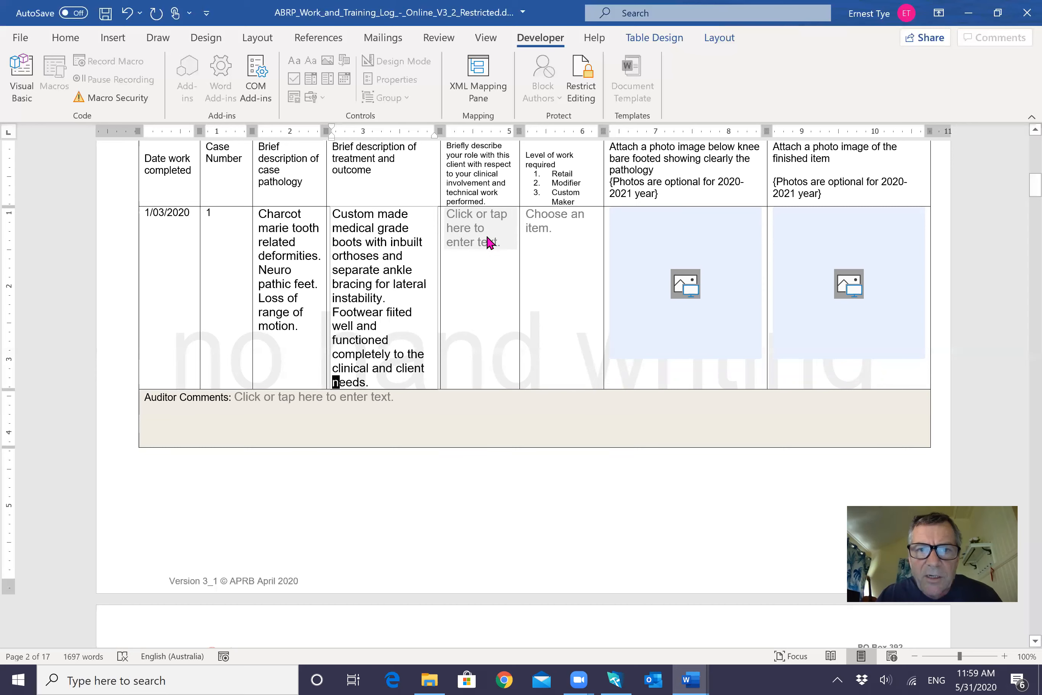
Step: Enter "I assessed andf casted thje client for the custom made boots.Correcting the alighnmnet was the aim." as case 1's role description
left_click(490, 243)
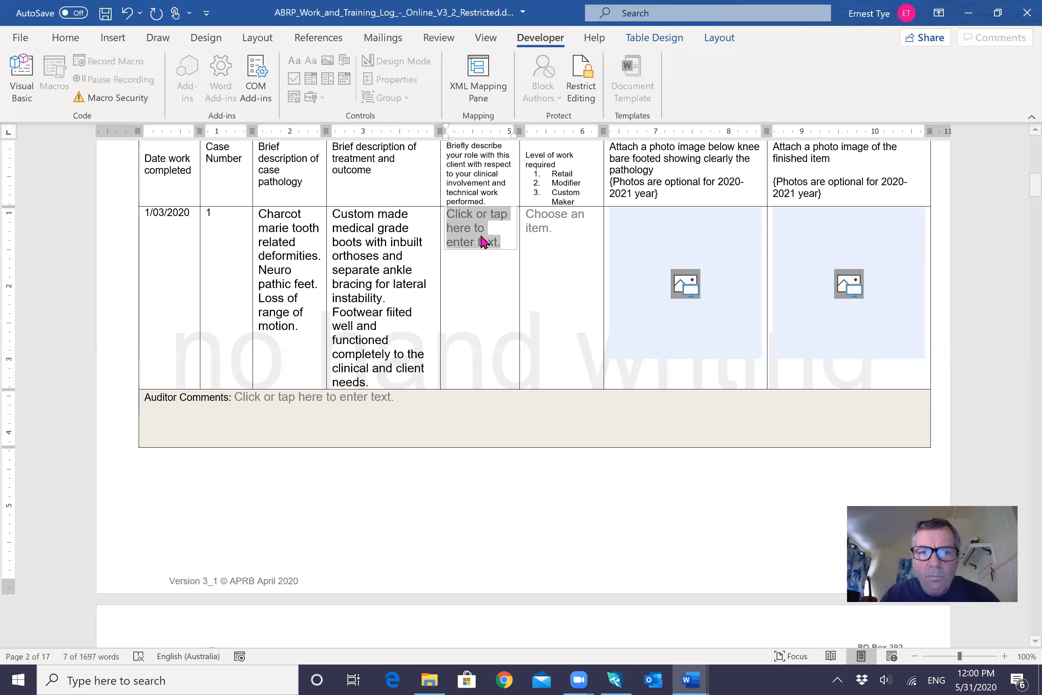
type("I assess")
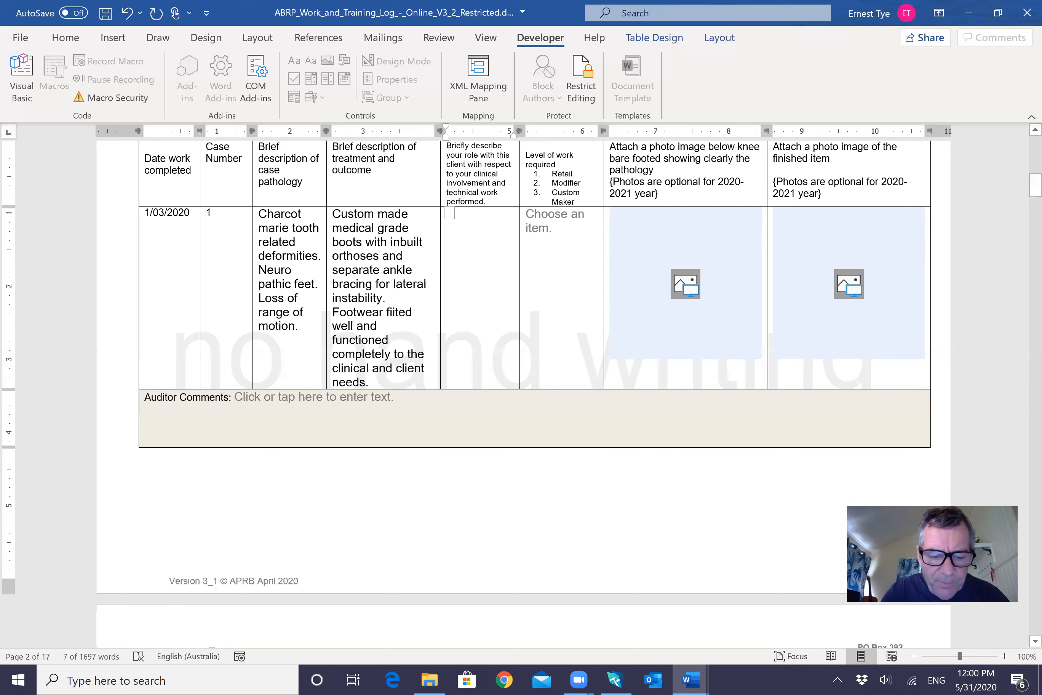
type("e")
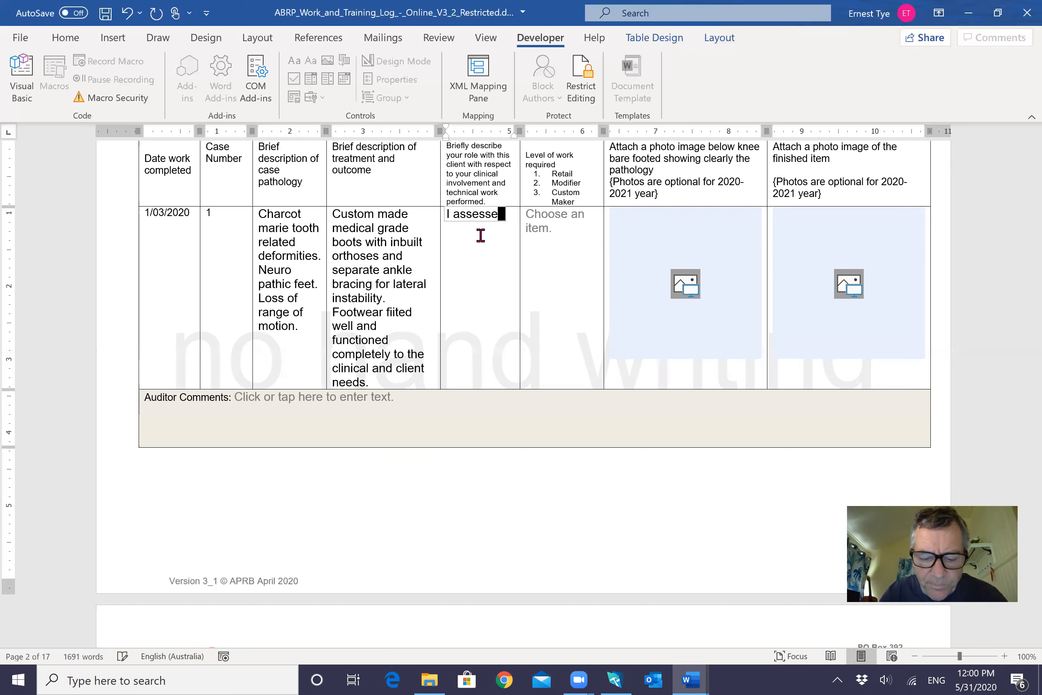
type("d andf casted thje")
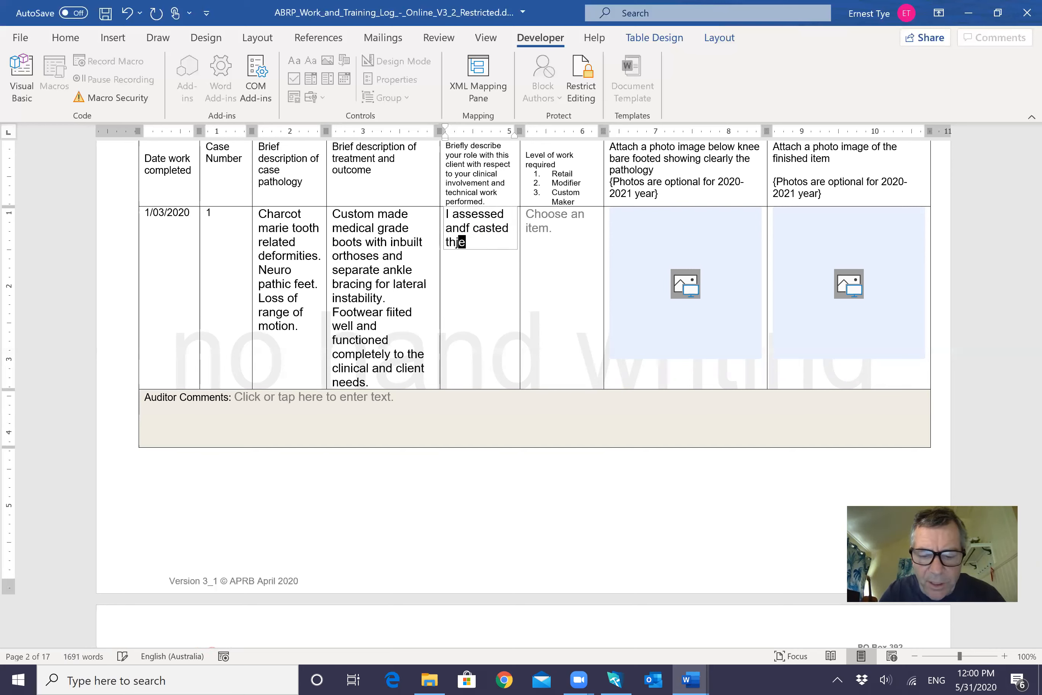
type(" client for")
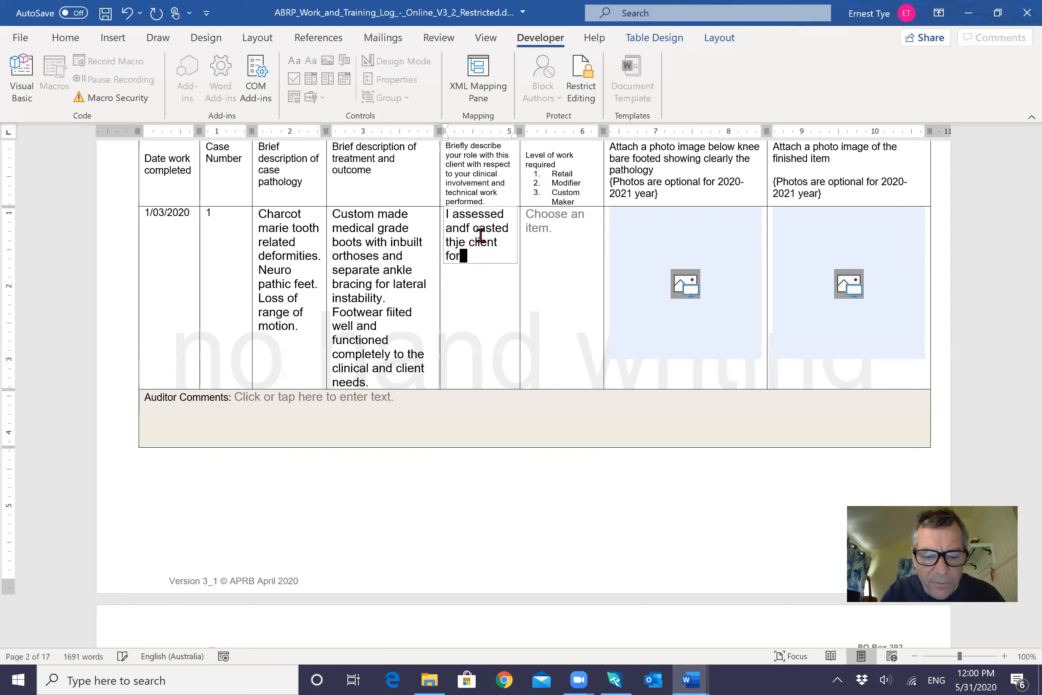
type(" the custom made boots")
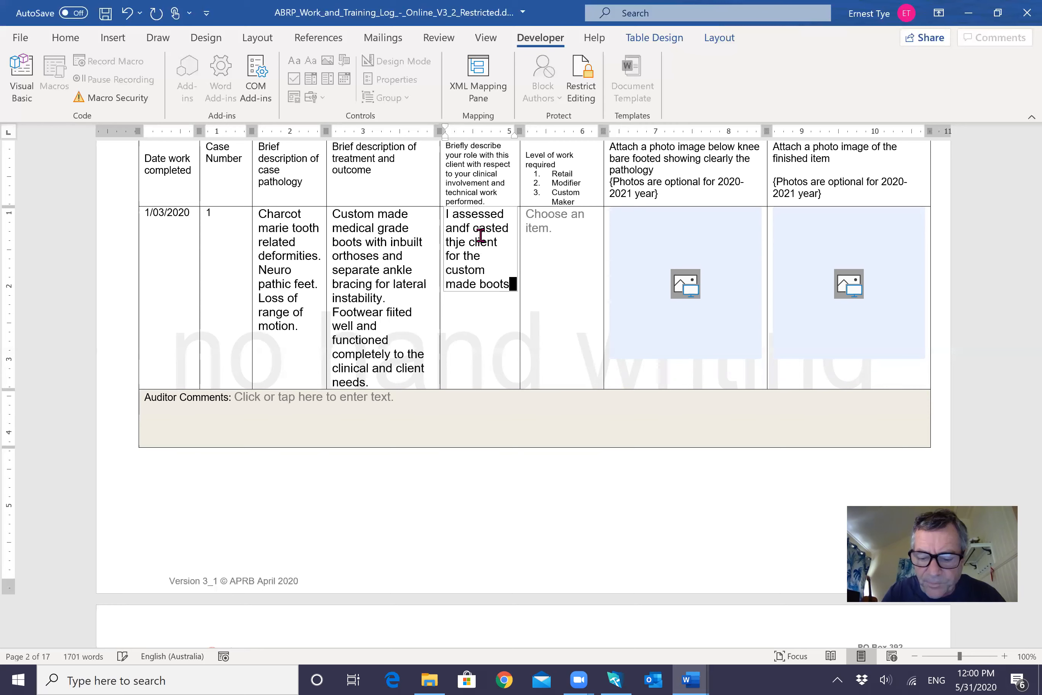
type(".Correcting the alighnmnet was the aim. ")
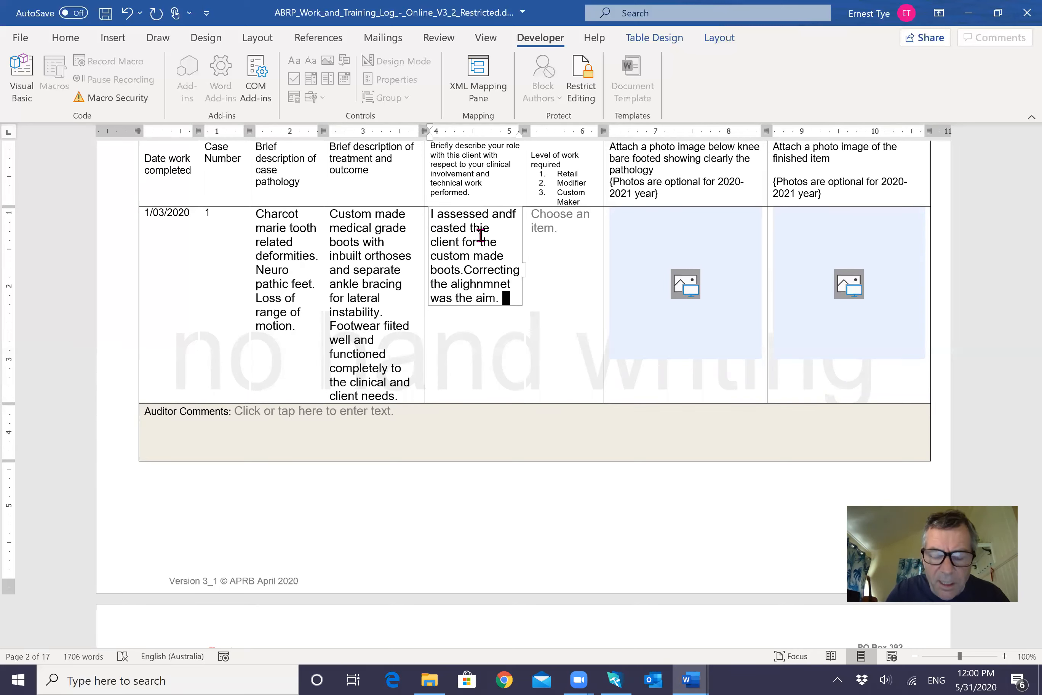
Step: Add "I performed the plastic diagnostic fitting and also performed the dispencement and the rfollow up reviews." to case 1's role description
type("I")
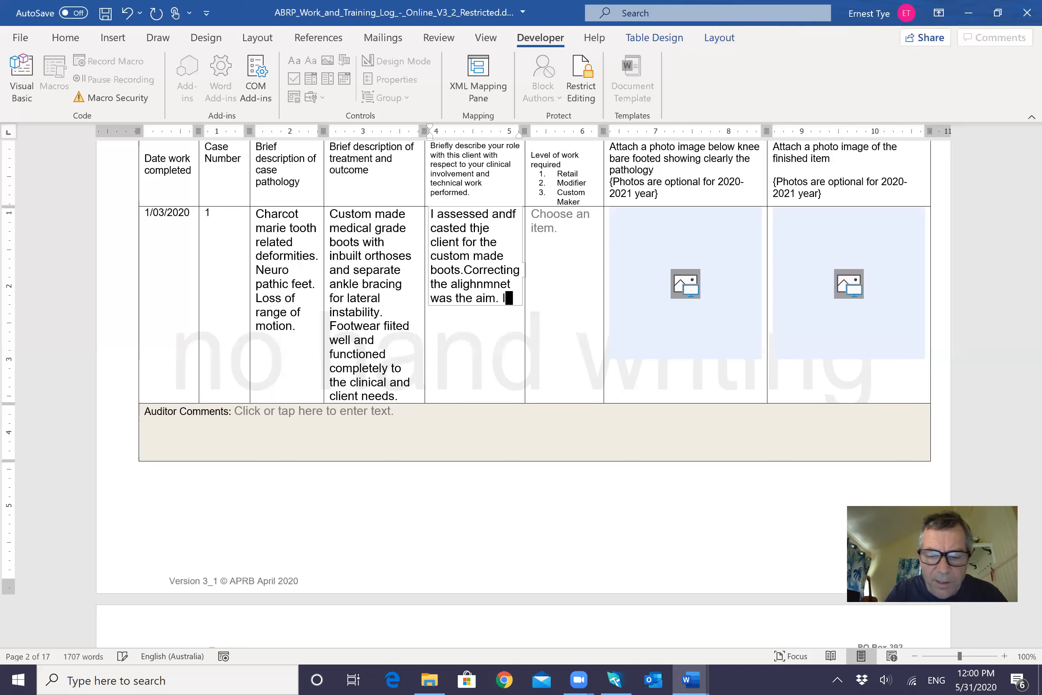
type(" performed ")
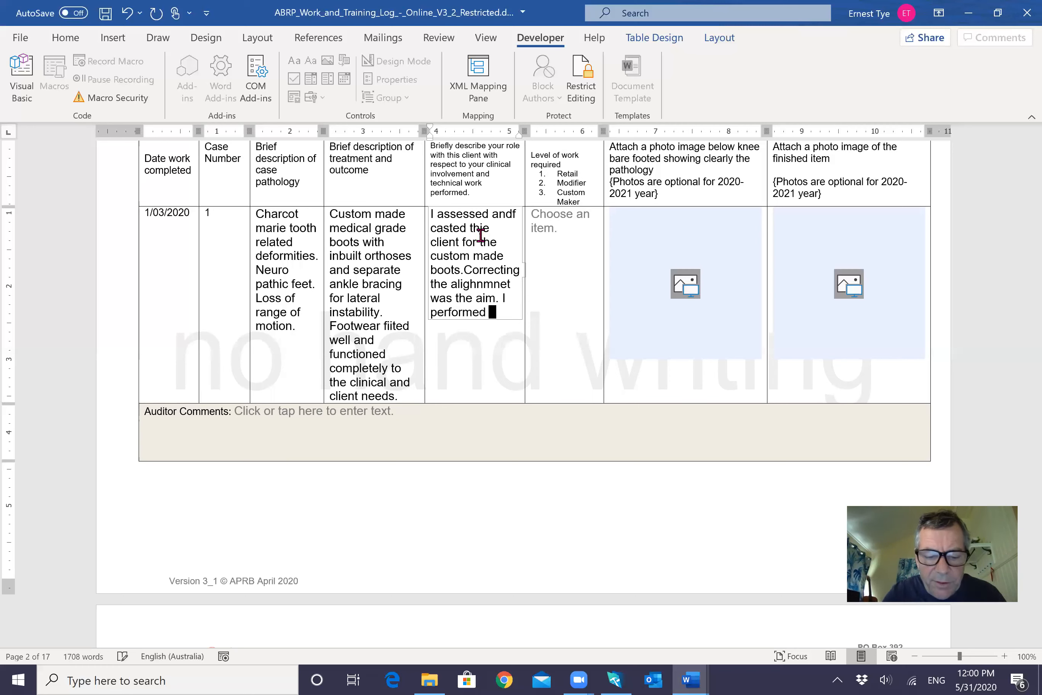
type("the pla")
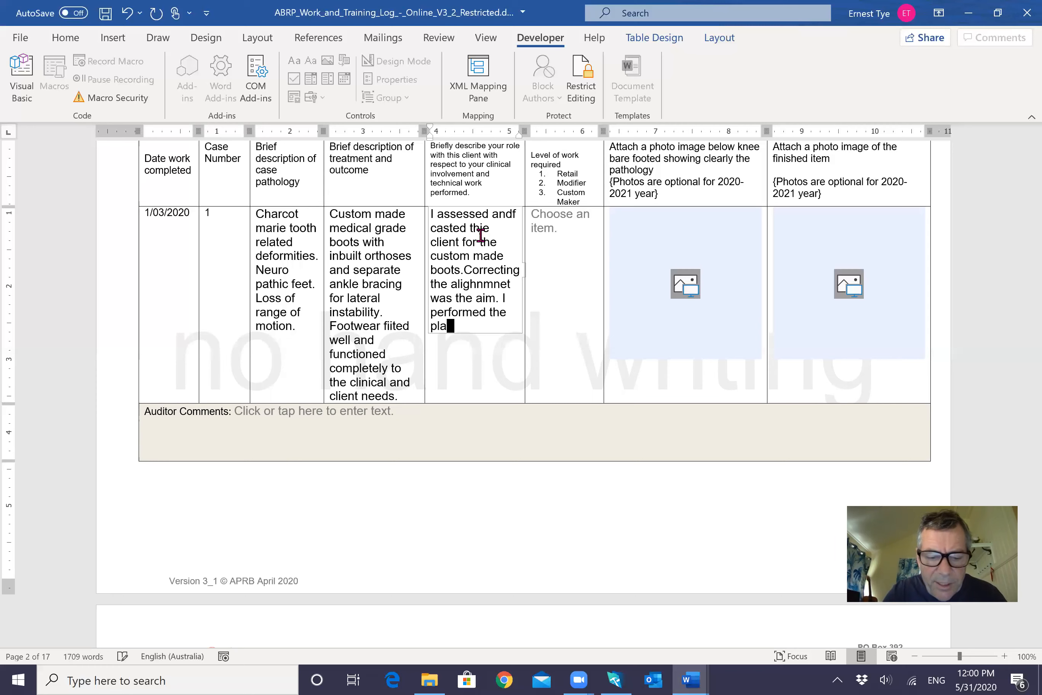
type("stic dia")
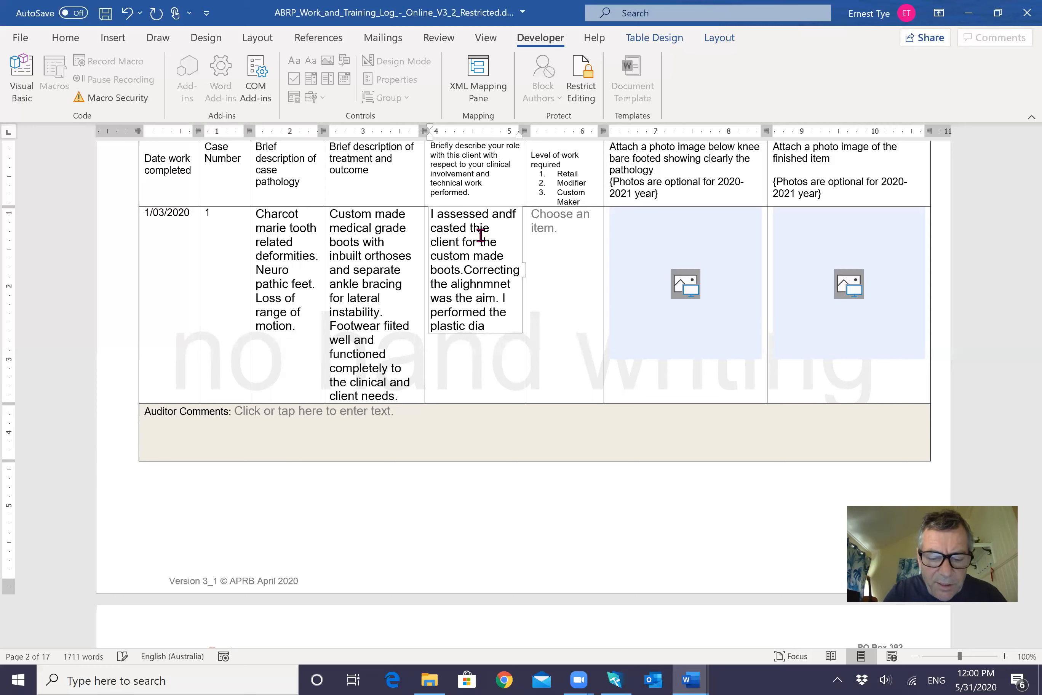
type("gnosti")
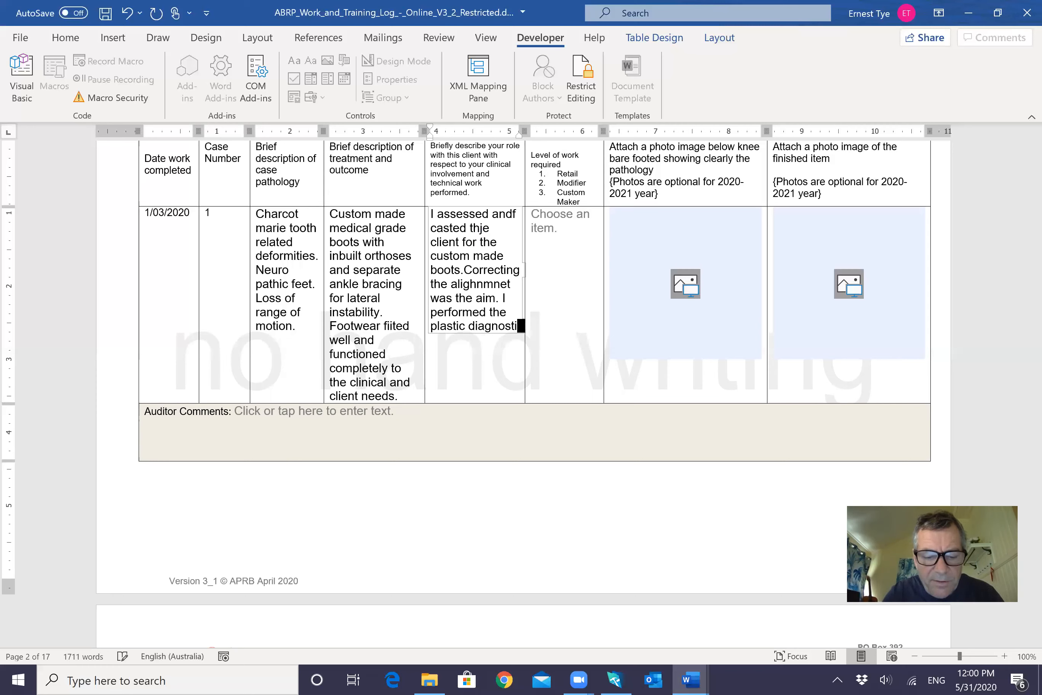
type("c fitting")
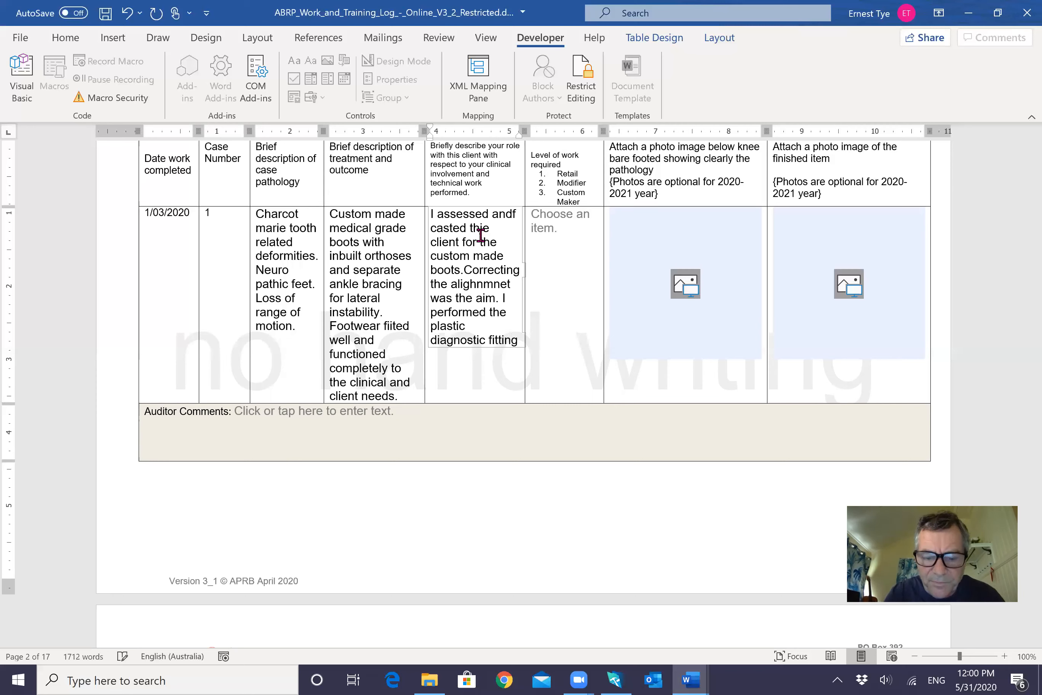
type(" and ")
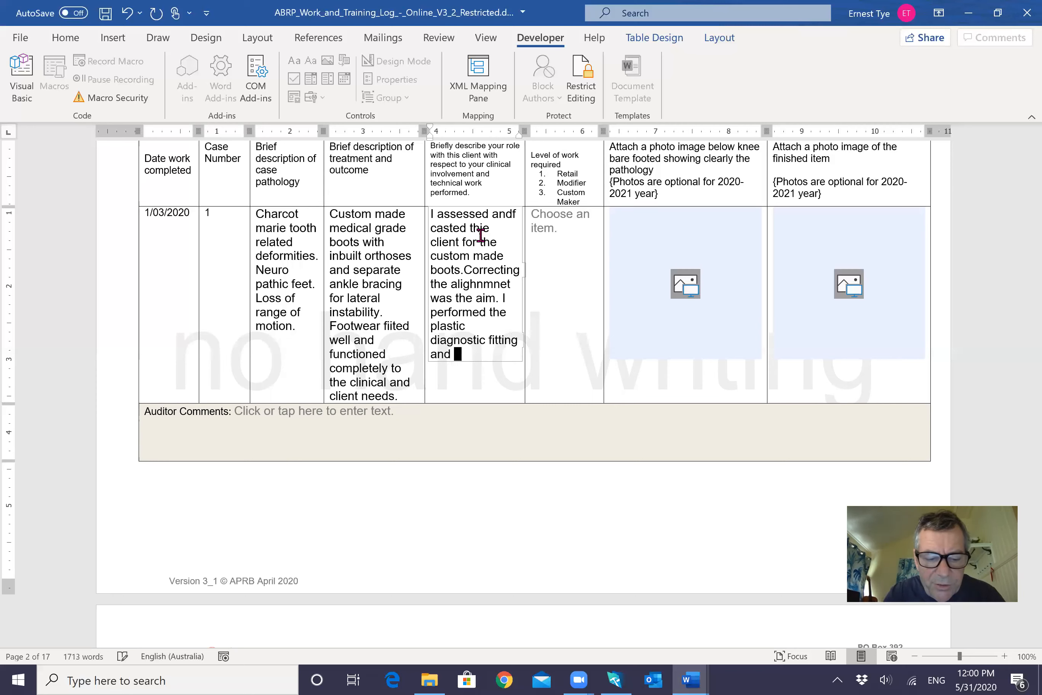
type("also performed the ")
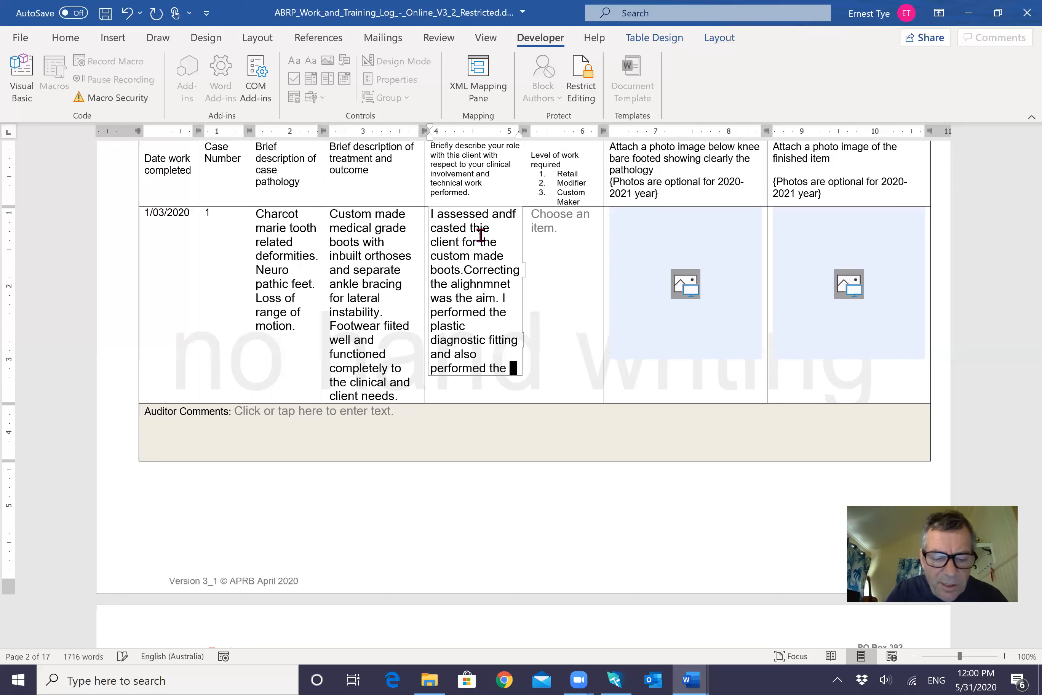
type("dispen")
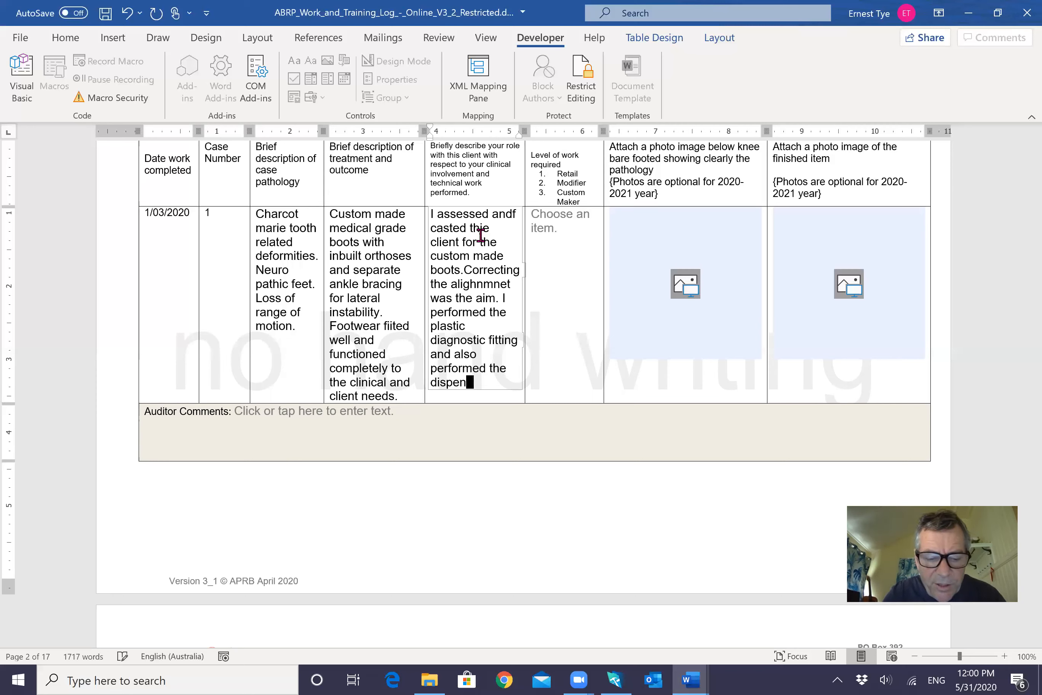
type("cement and ")
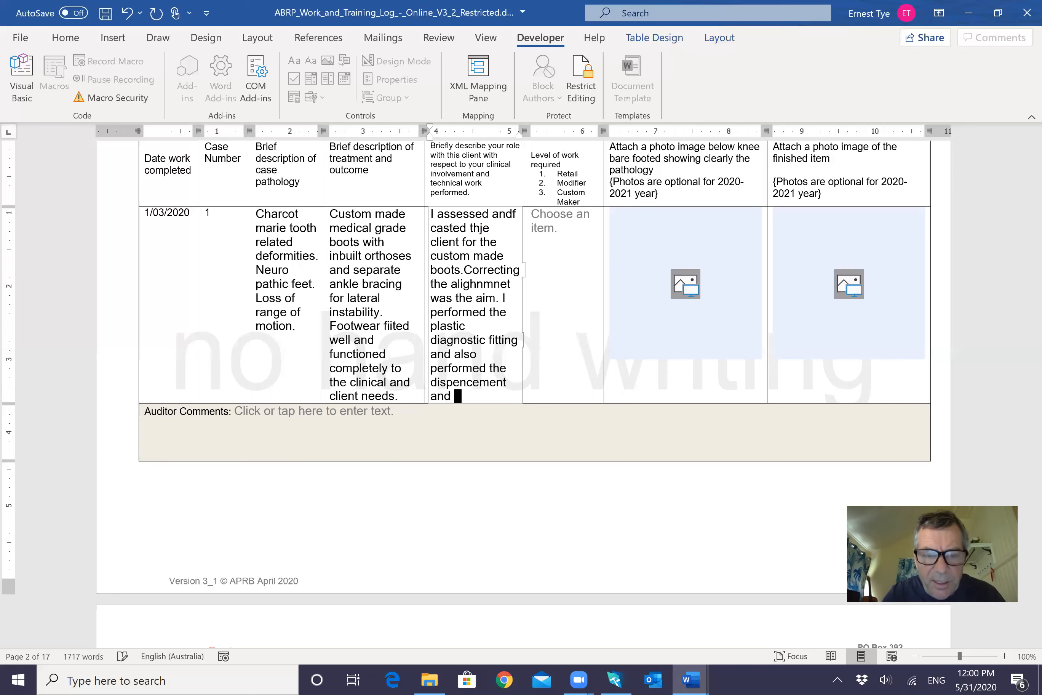
type("the re")
key("BackSpace")
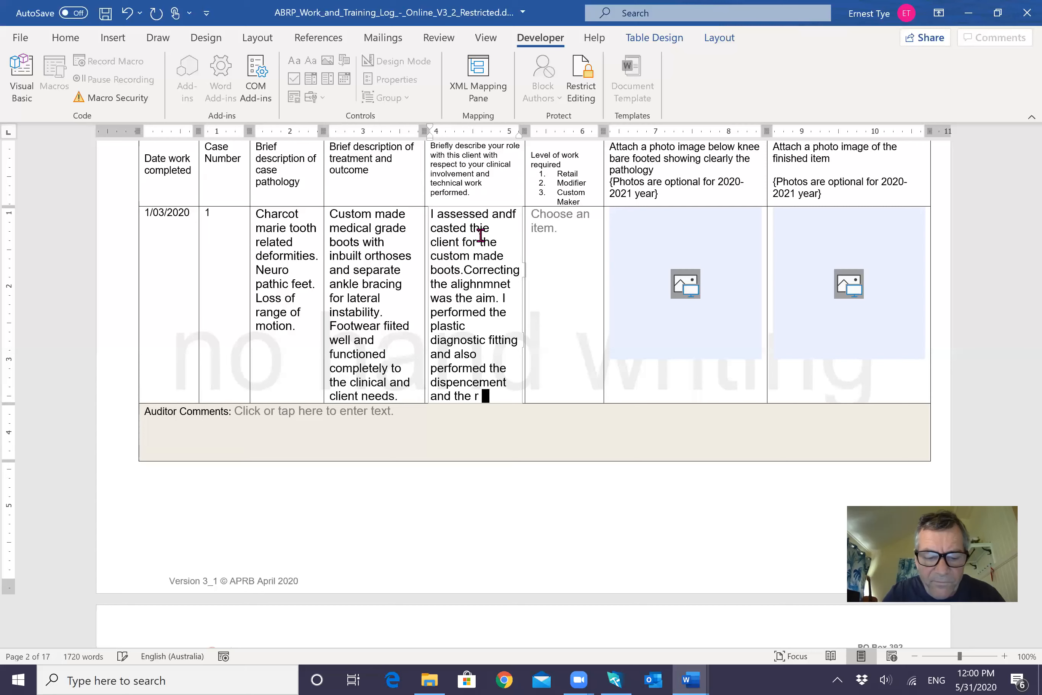
type("follow u")
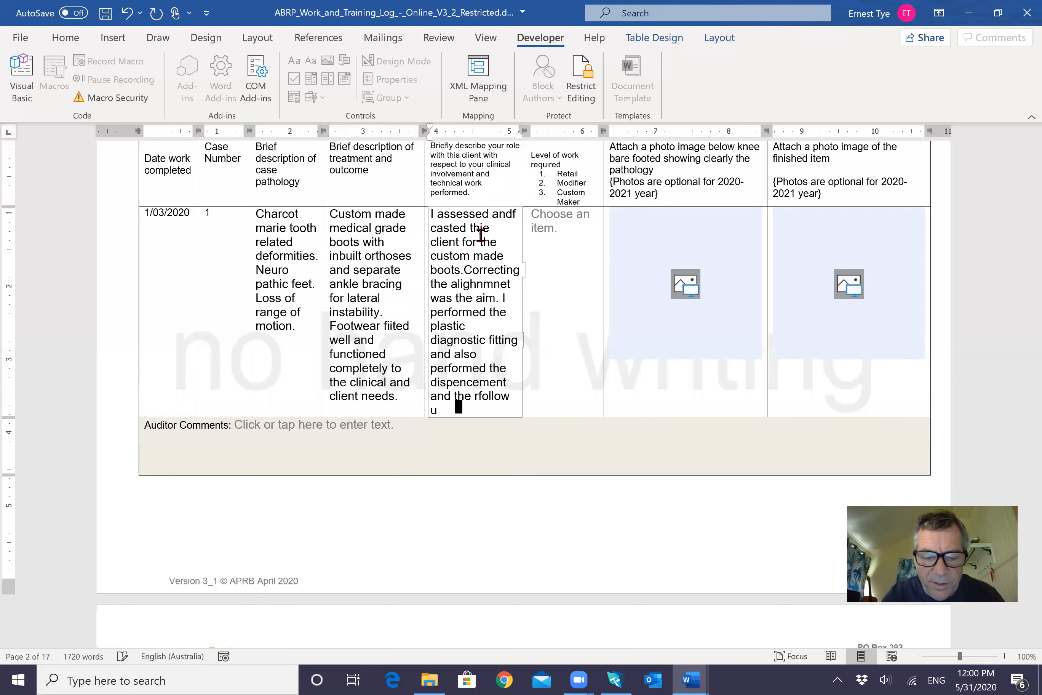
type("p reviews.")
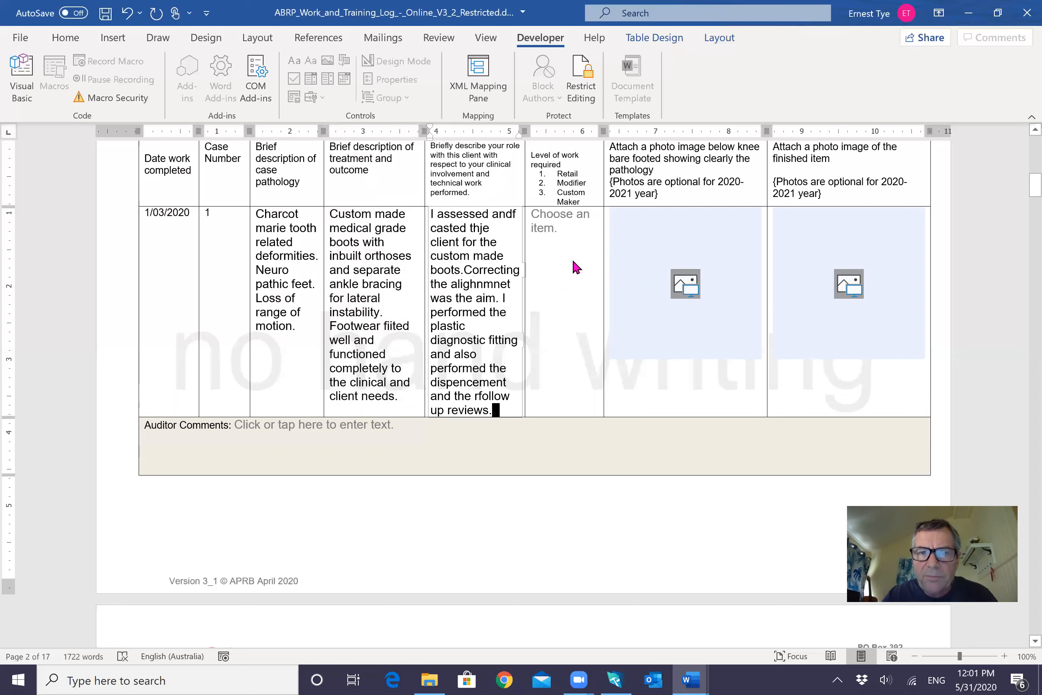
Step: Set the level of work required for case 1 to 3
left_click(561, 226)
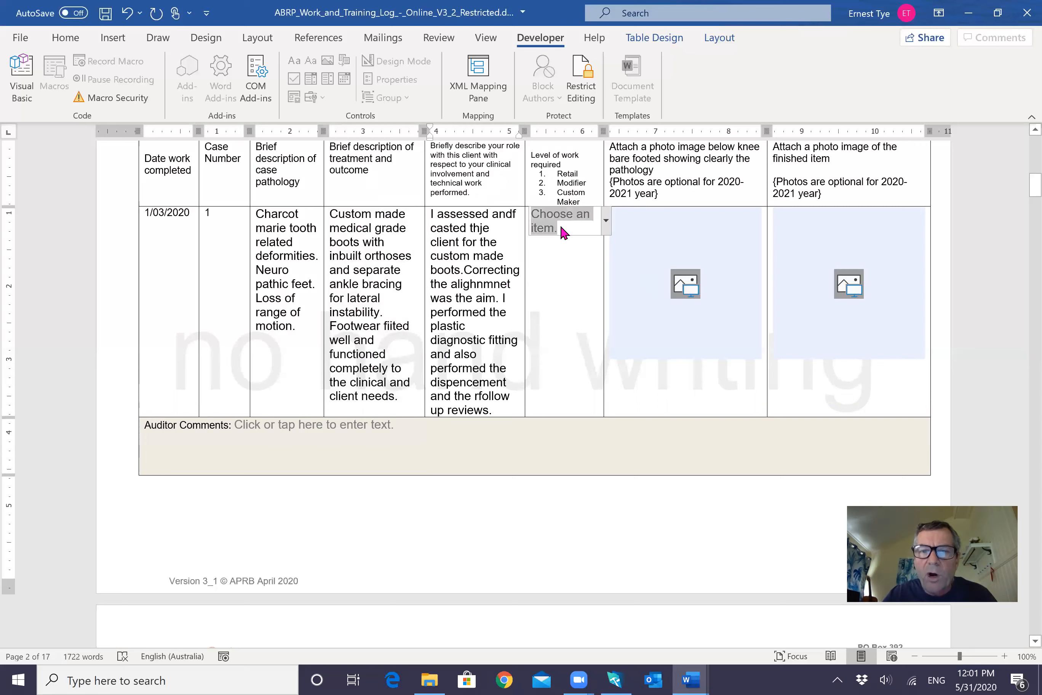
left_click(606, 221)
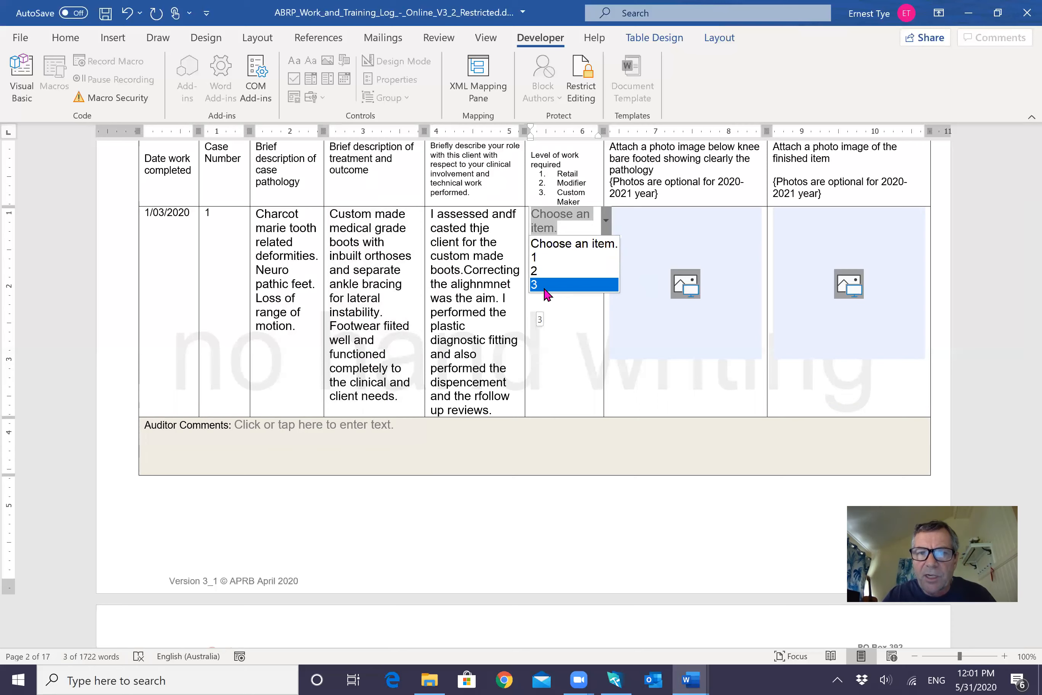
left_click(544, 286)
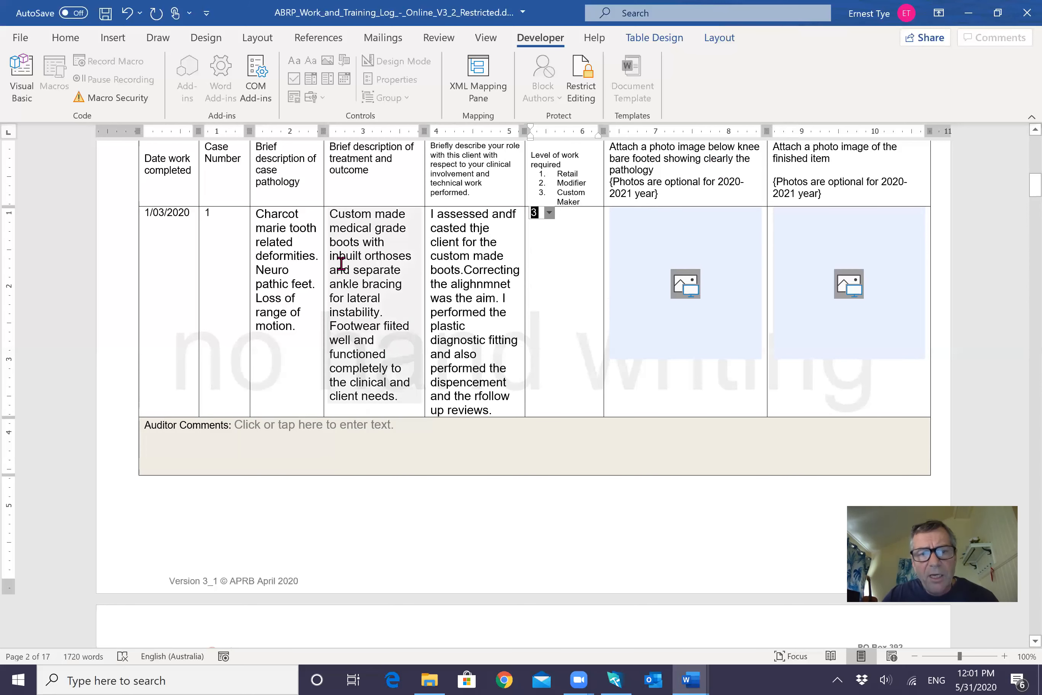
Step: Insert "Photo 13-8-2019 11.54.48 am.jpg" from the Desktop folder as case 1's barefoot pathology photo
left_click(685, 285)
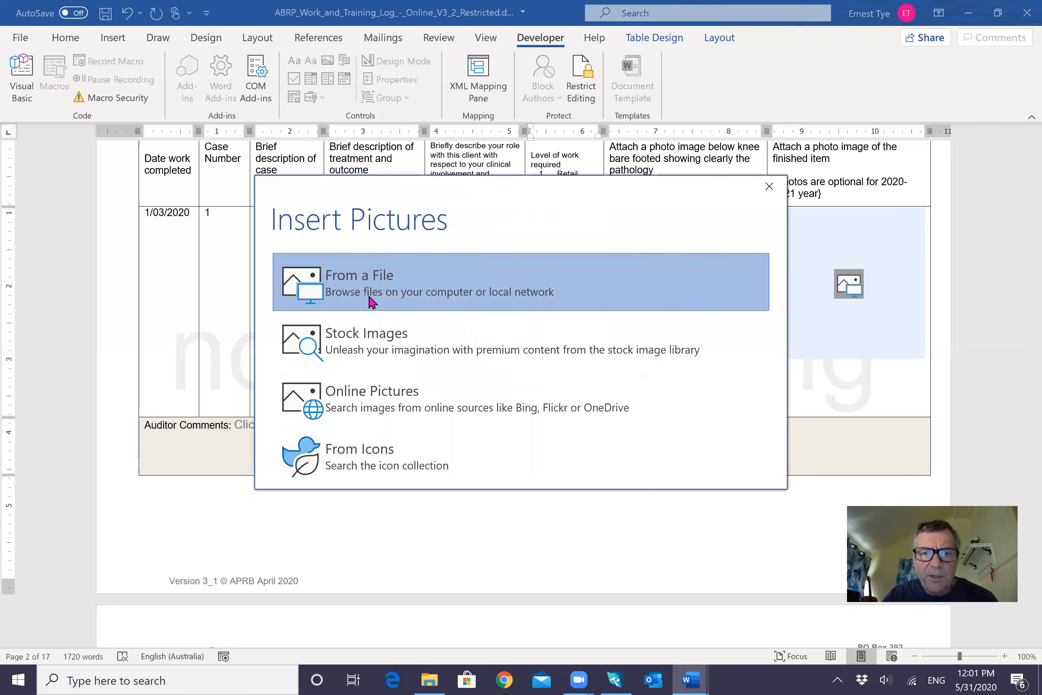
left_click(362, 293)
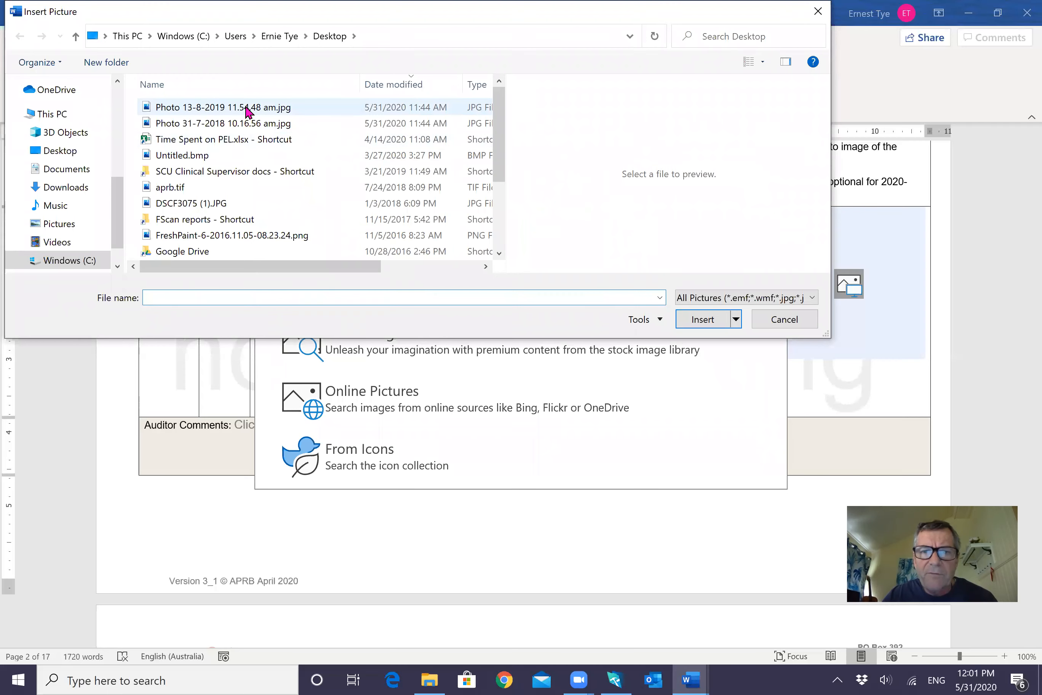
left_click(248, 109)
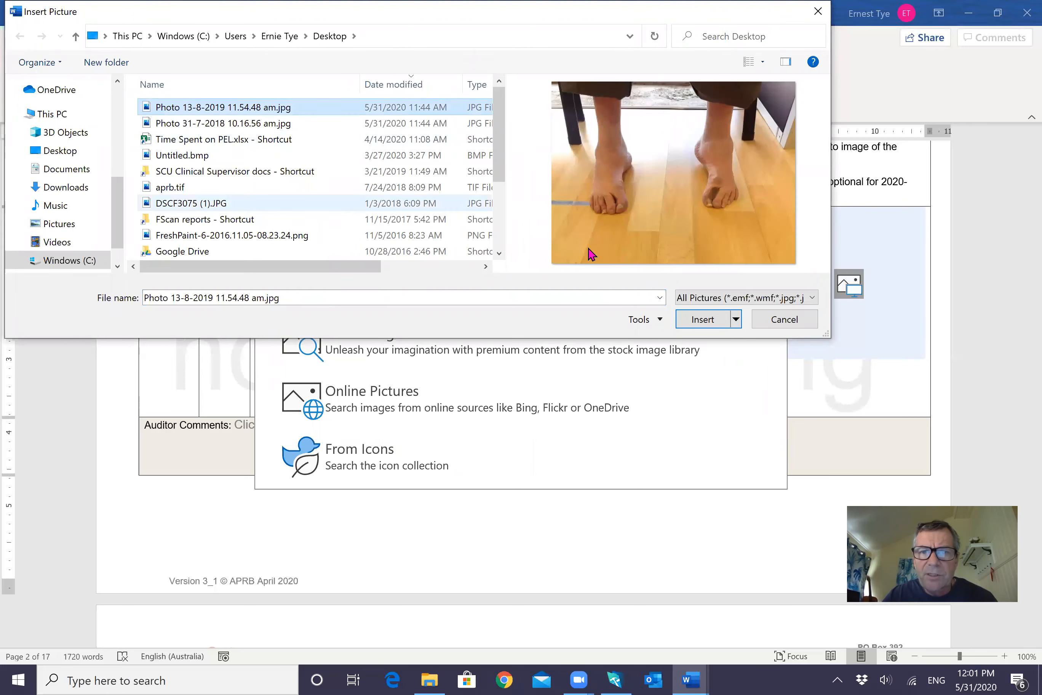
left_click(706, 319)
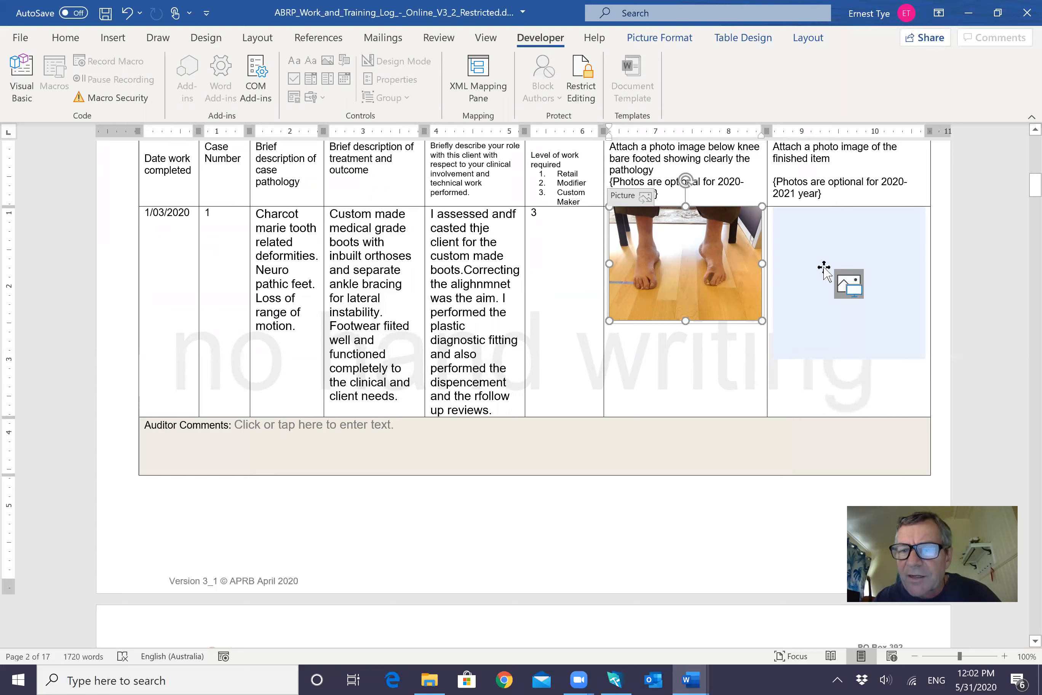
Step: Insert "Photo 31-7-2018 10.16.56 am.jpg" from the Desktop folder as case 1's finished item photo
left_click(843, 284)
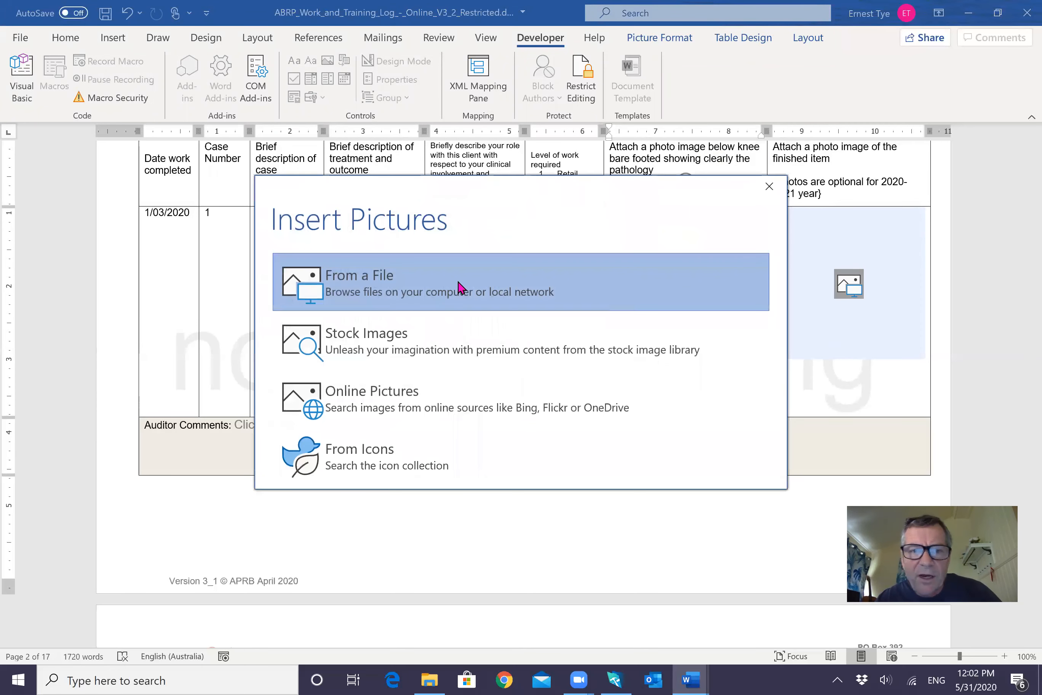
left_click(410, 282)
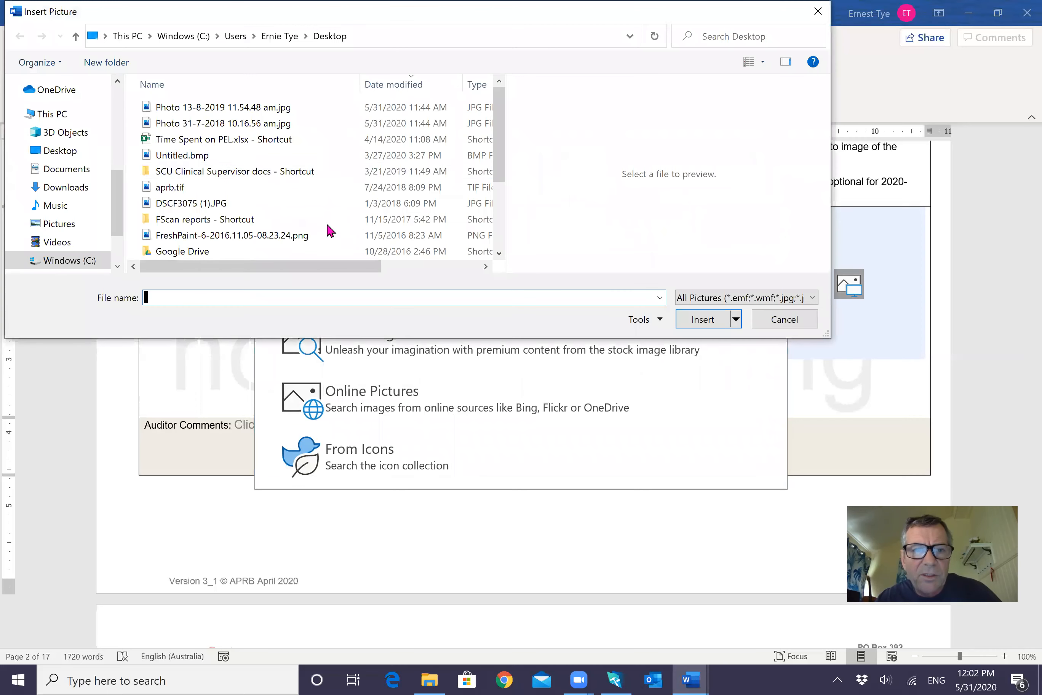
left_click(204, 126)
left_click(703, 319)
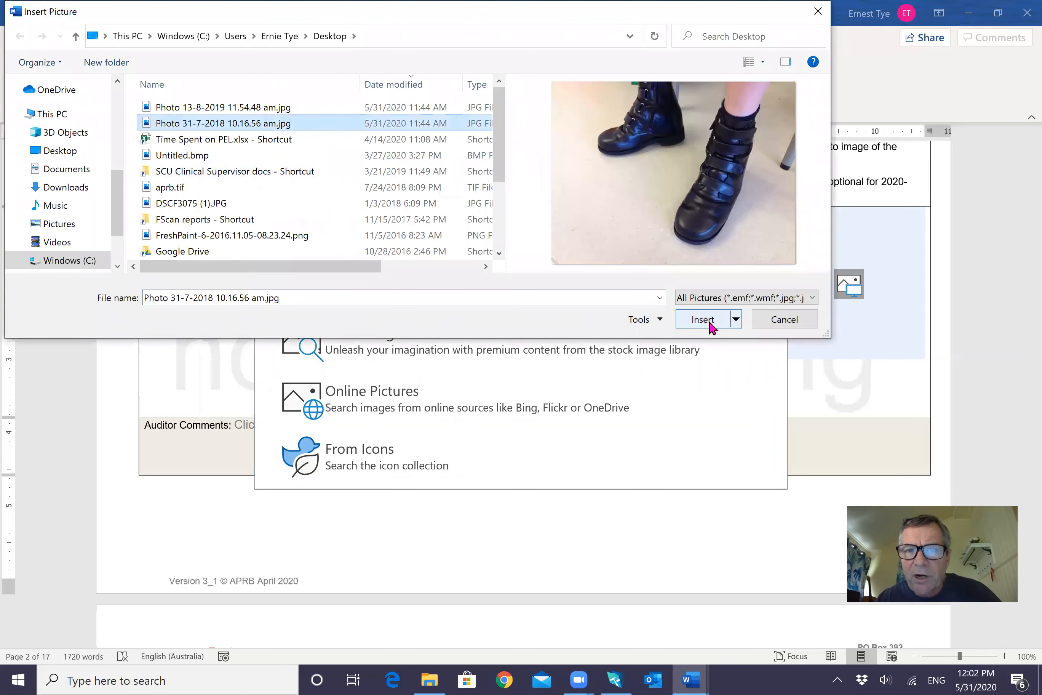